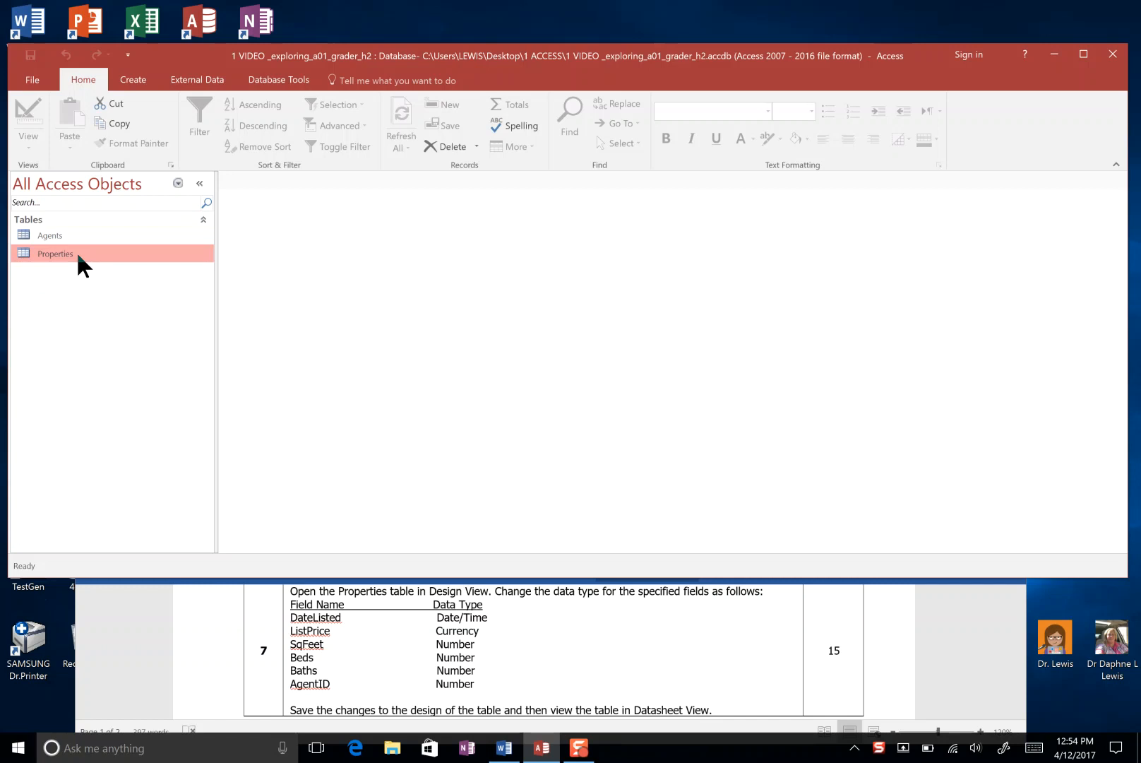
Open the Properties table in Design View and look through its field list.
right_click(77, 254)
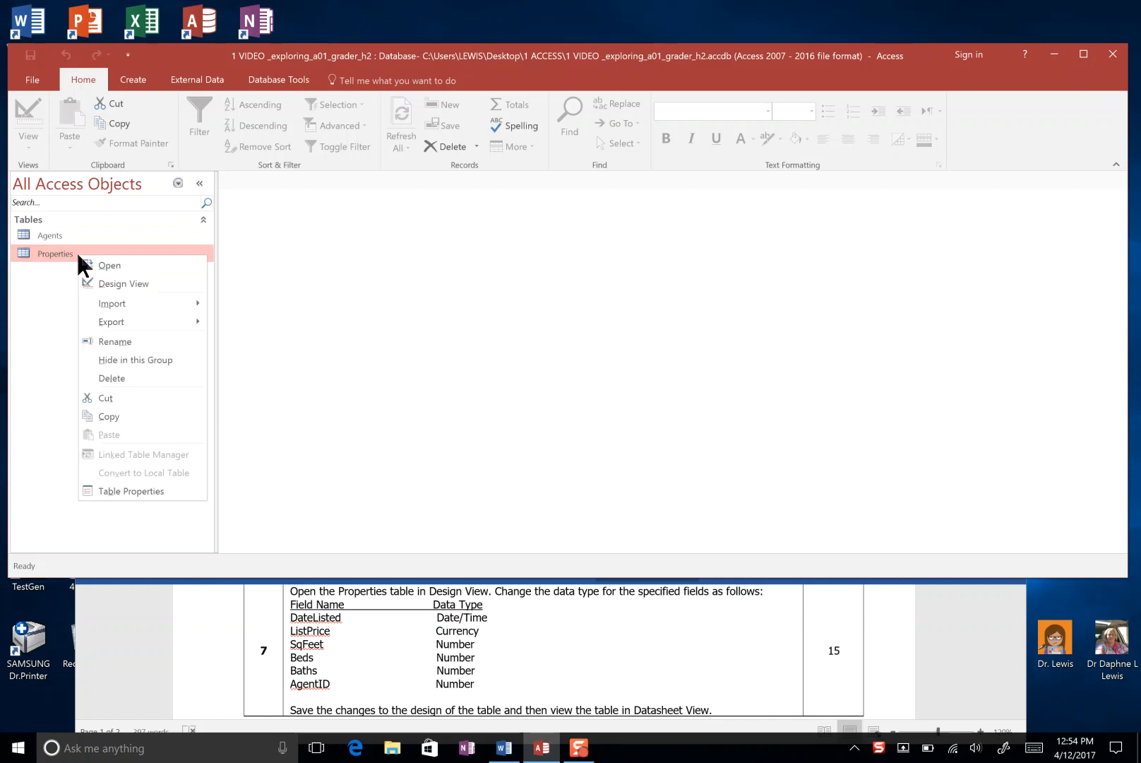
click(125, 283)
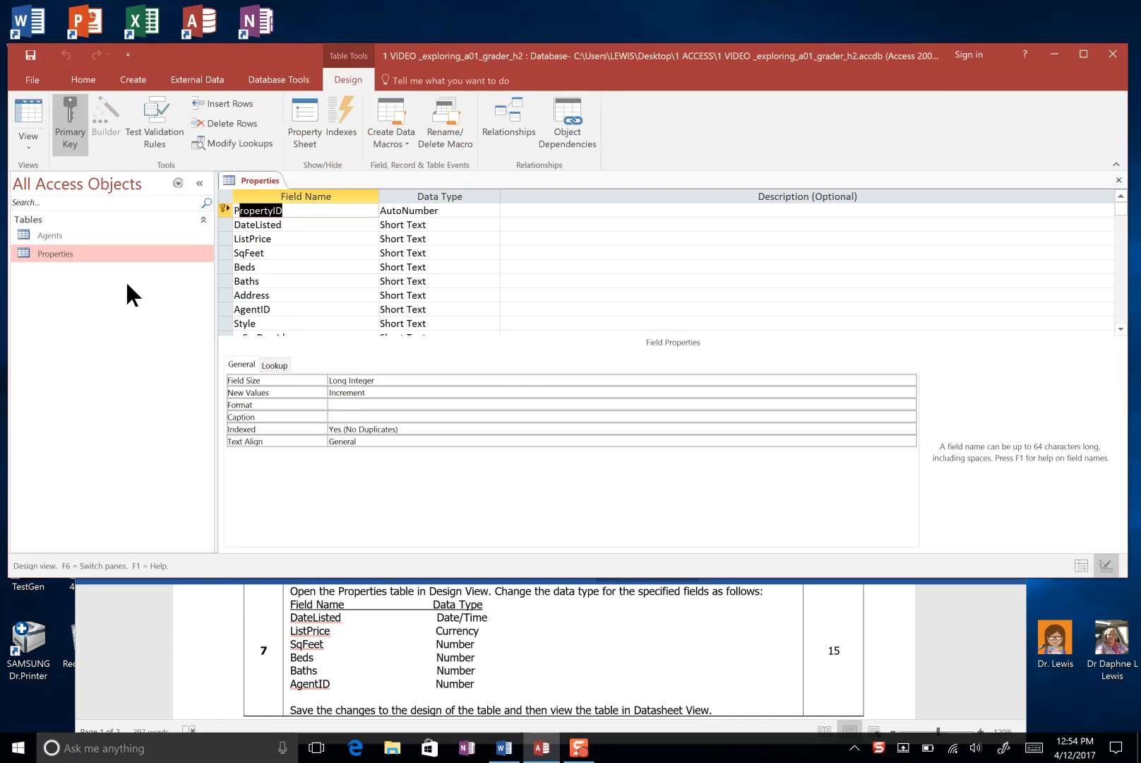
click(21, 147)
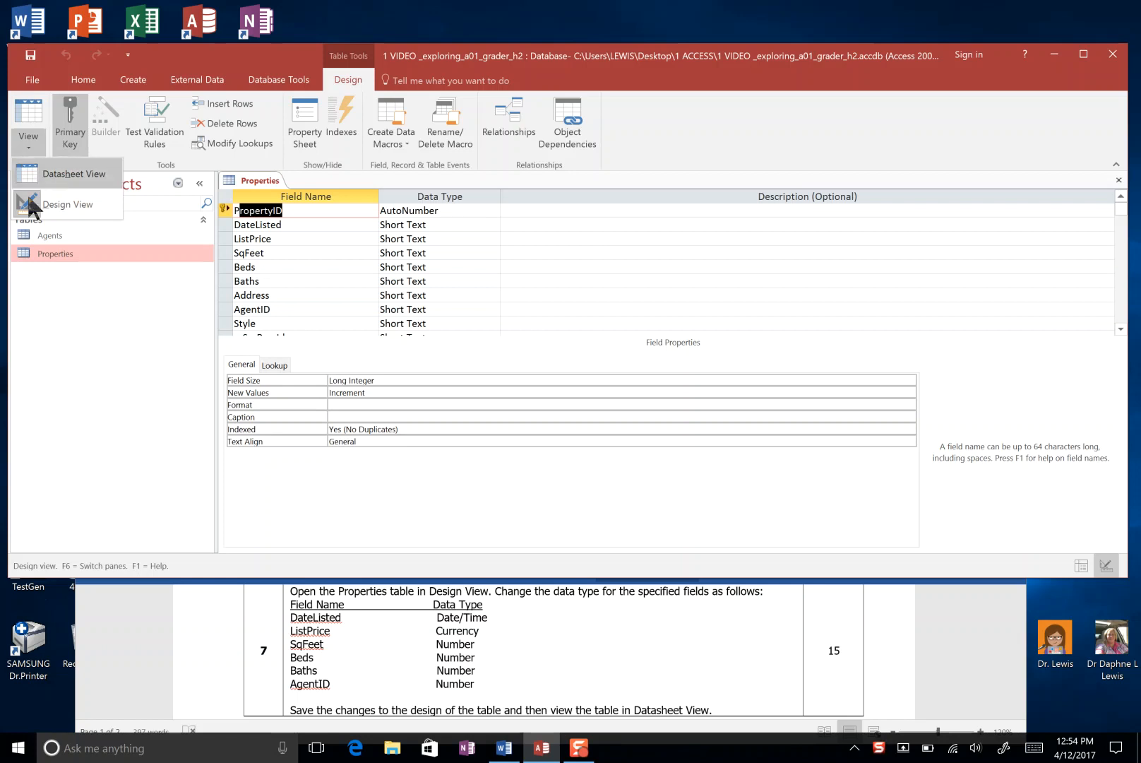
click(165, 283)
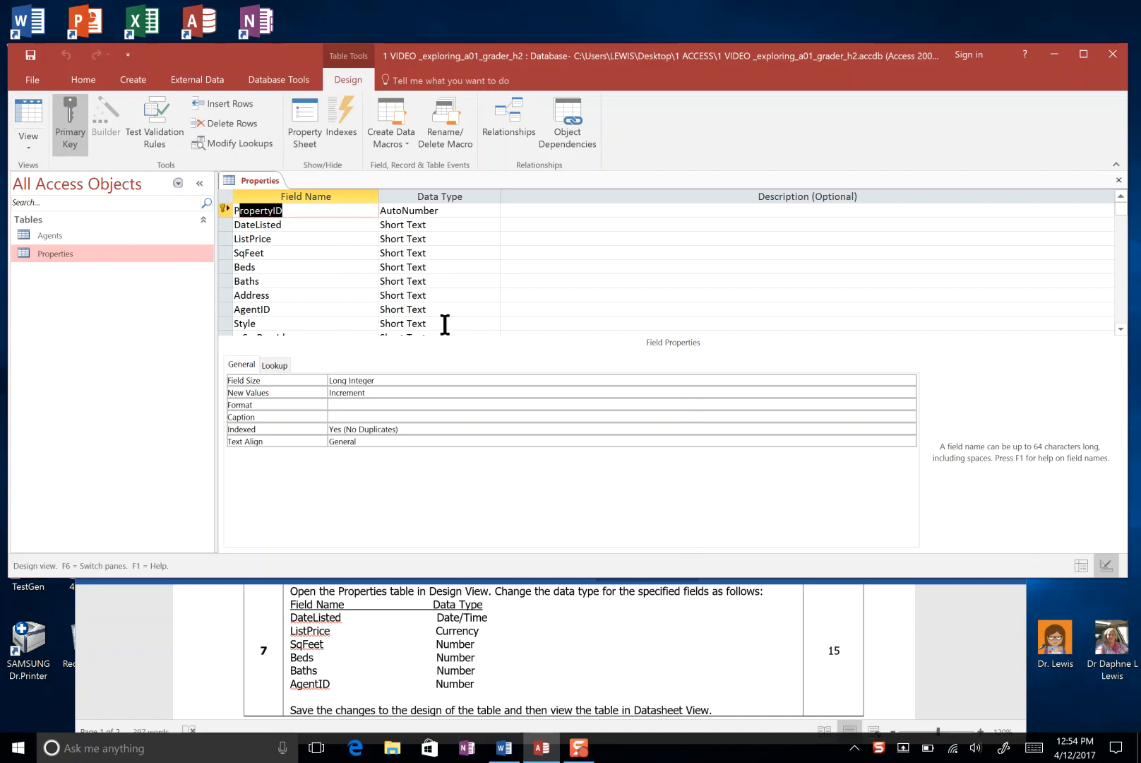
scroll(574, 332, down, 1)
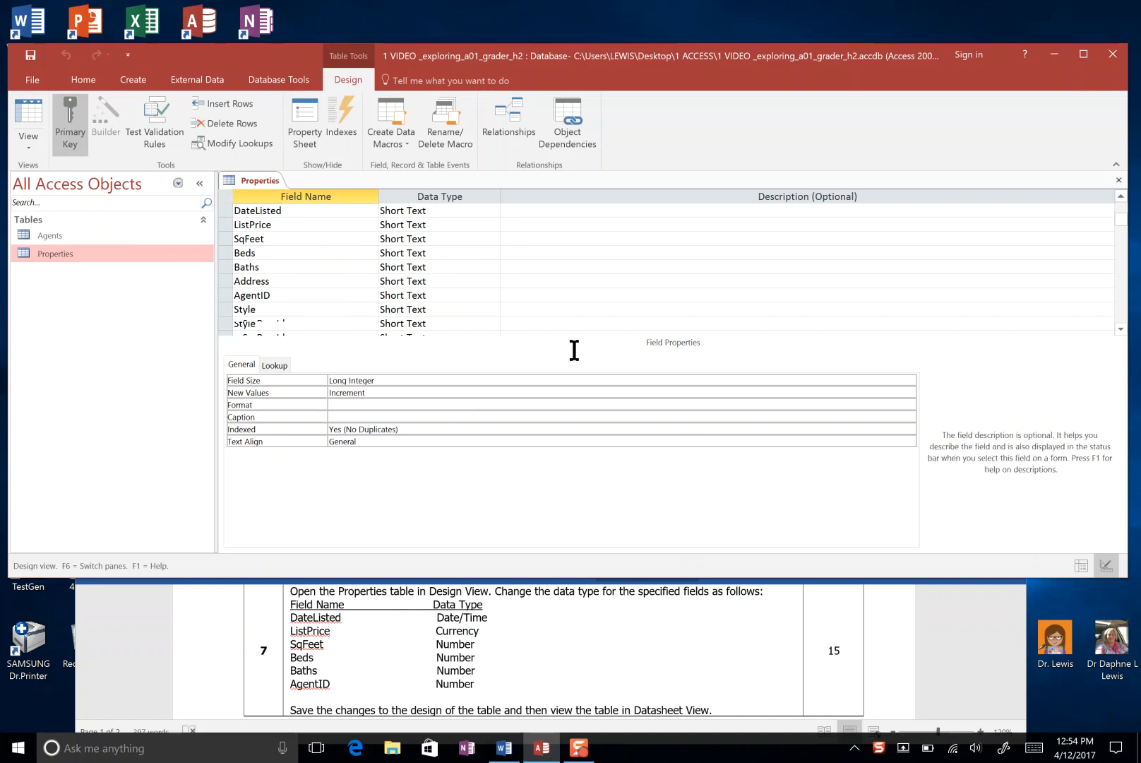
click(569, 326)
key(Down)
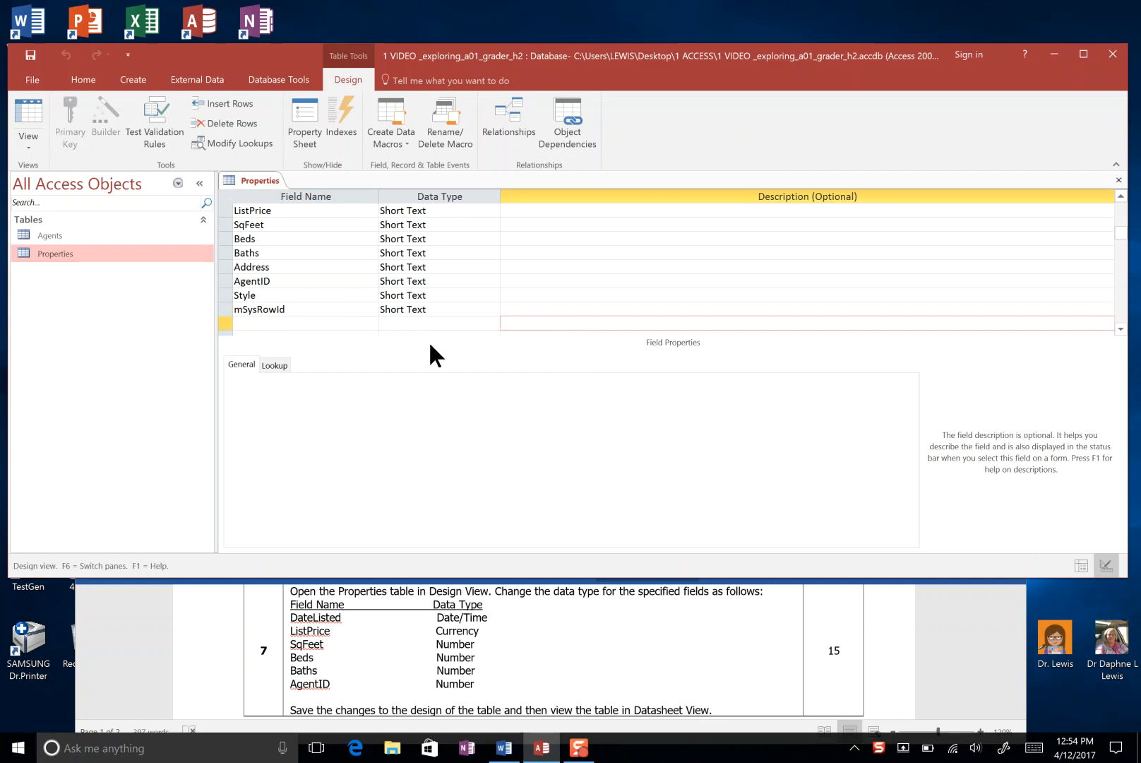
Switch to the instructions document in Word and highlight the DateListed Date/Time line of item 7 in yellow.
click(431, 623)
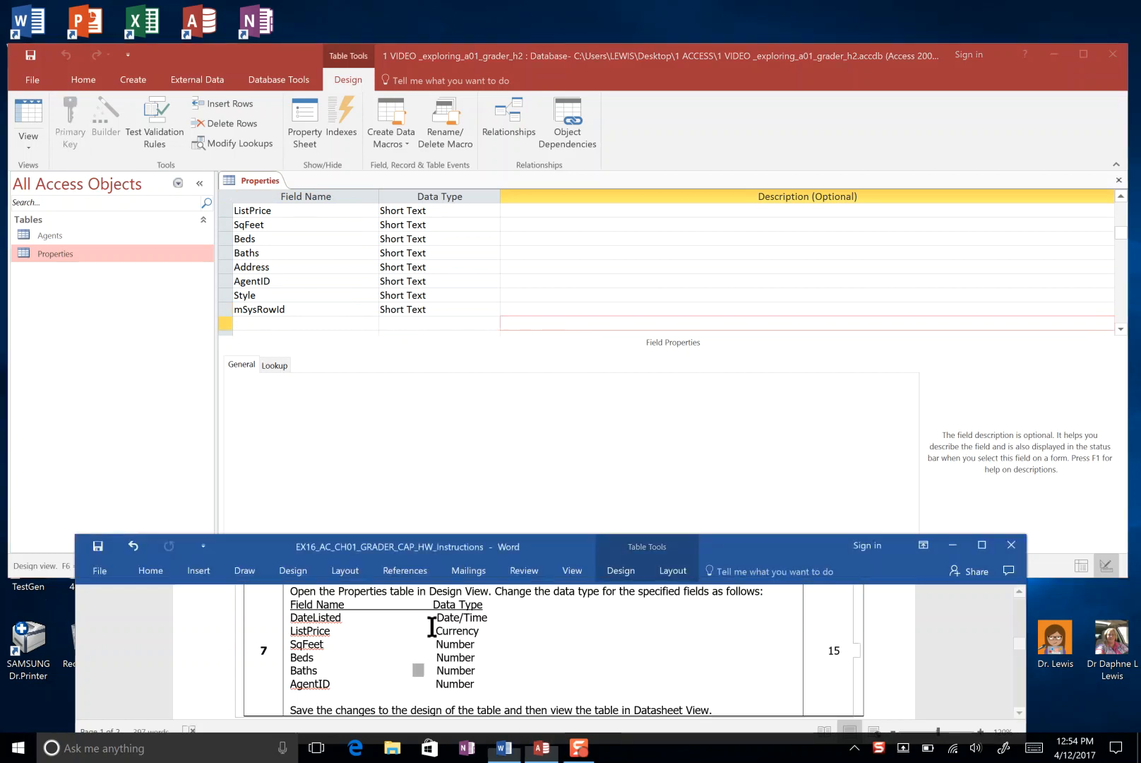
click(486, 524)
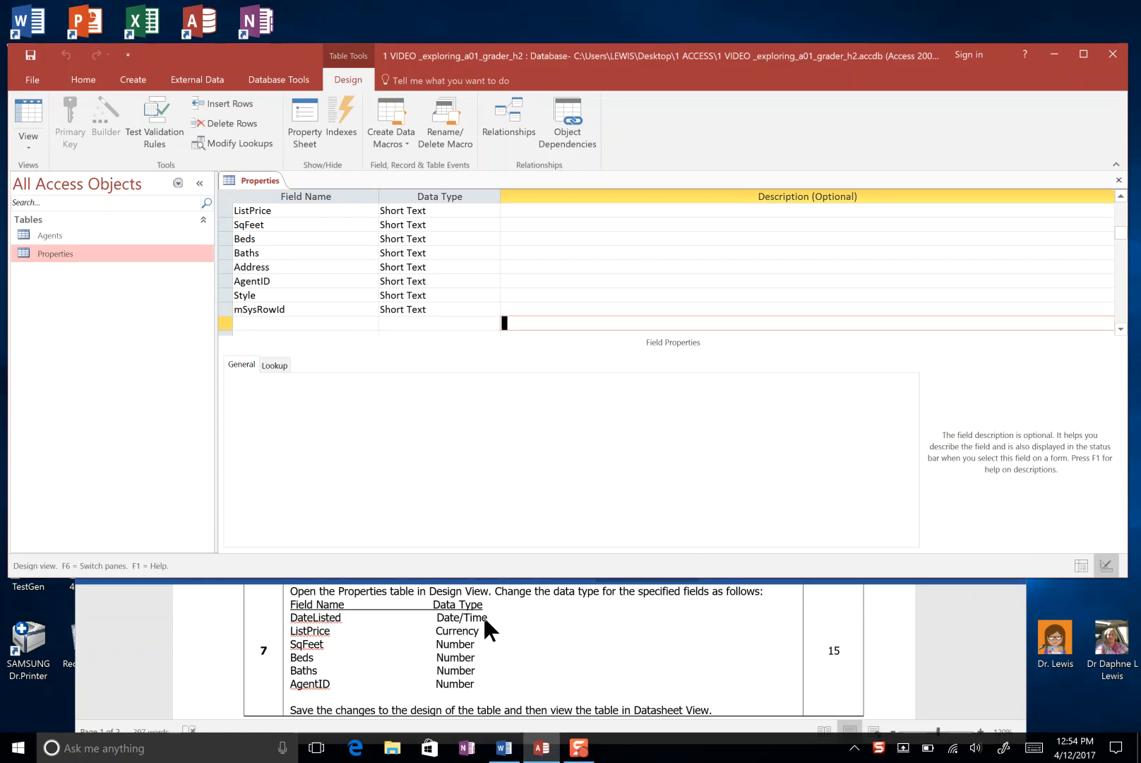
click(345, 611)
scroll(318, 636, down, 2)
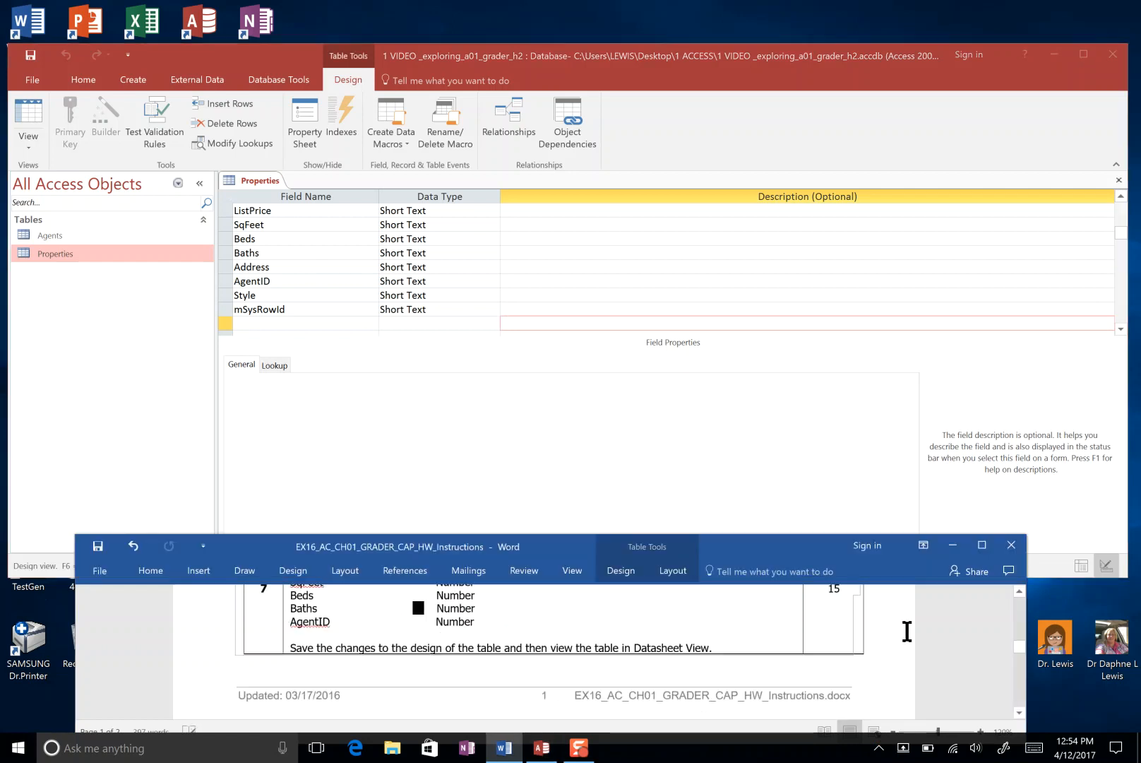
click(1019, 592)
click(1020, 592)
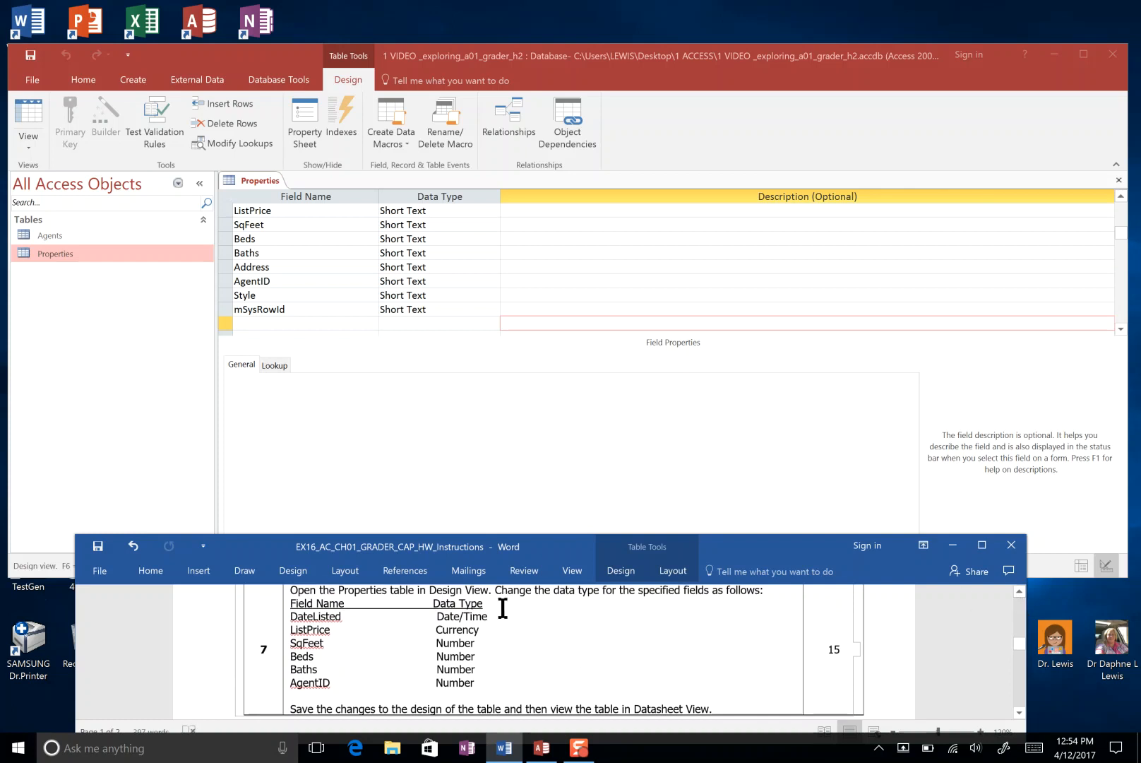
drag(494, 612, 283, 616)
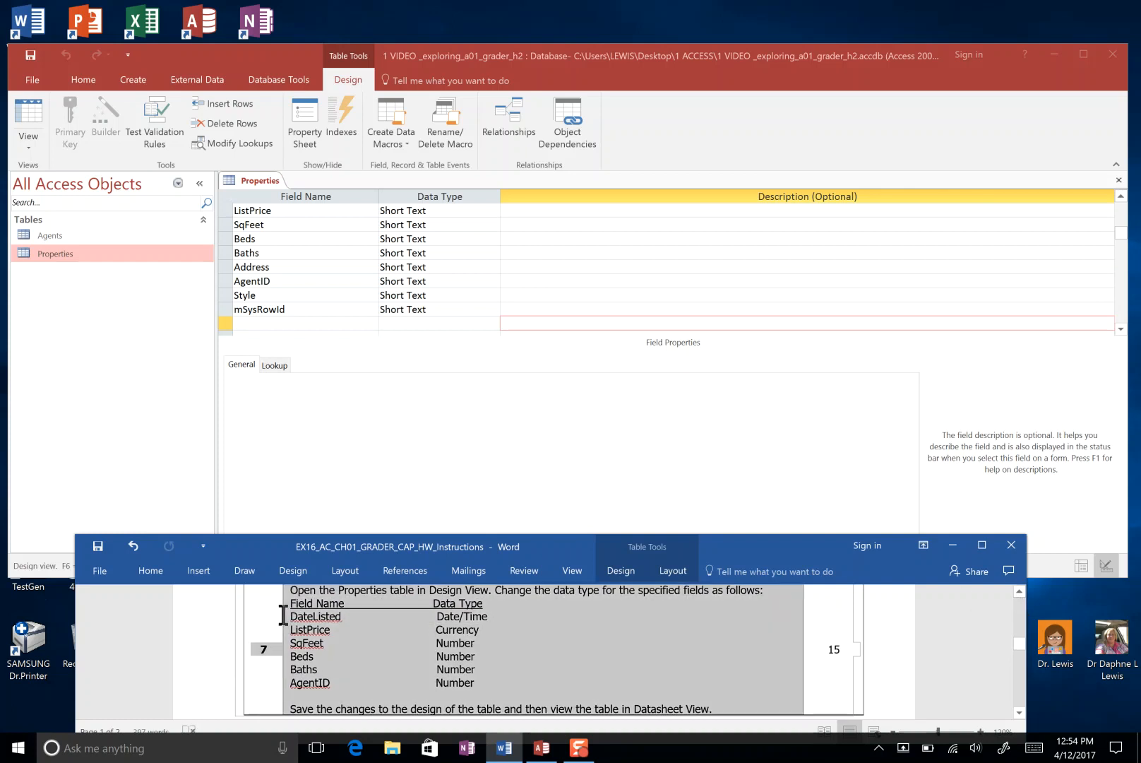
click(303, 622)
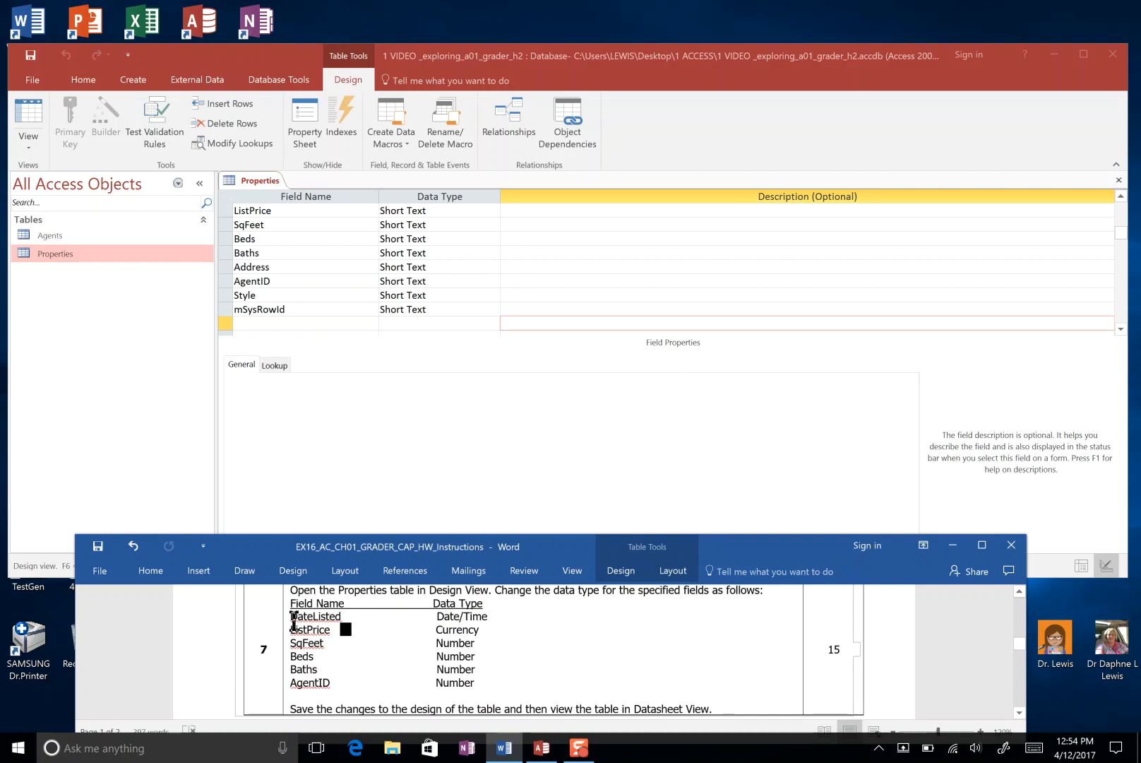
drag(289, 616, 482, 616)
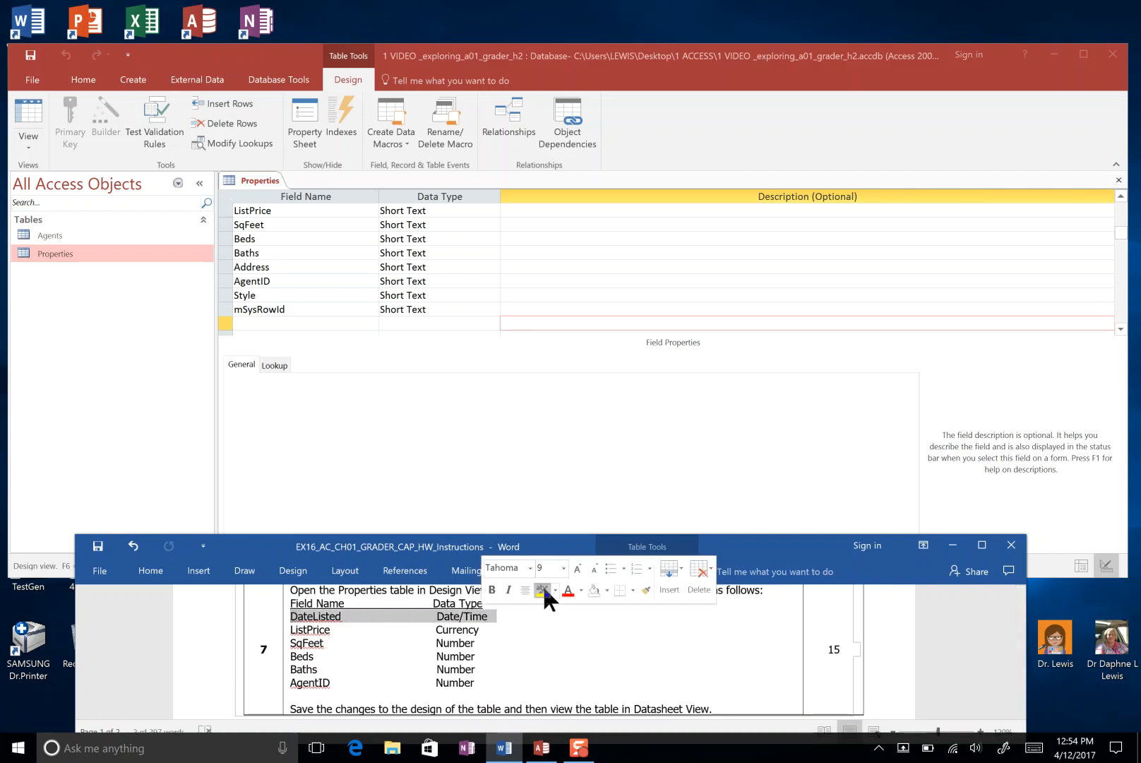
click(542, 588)
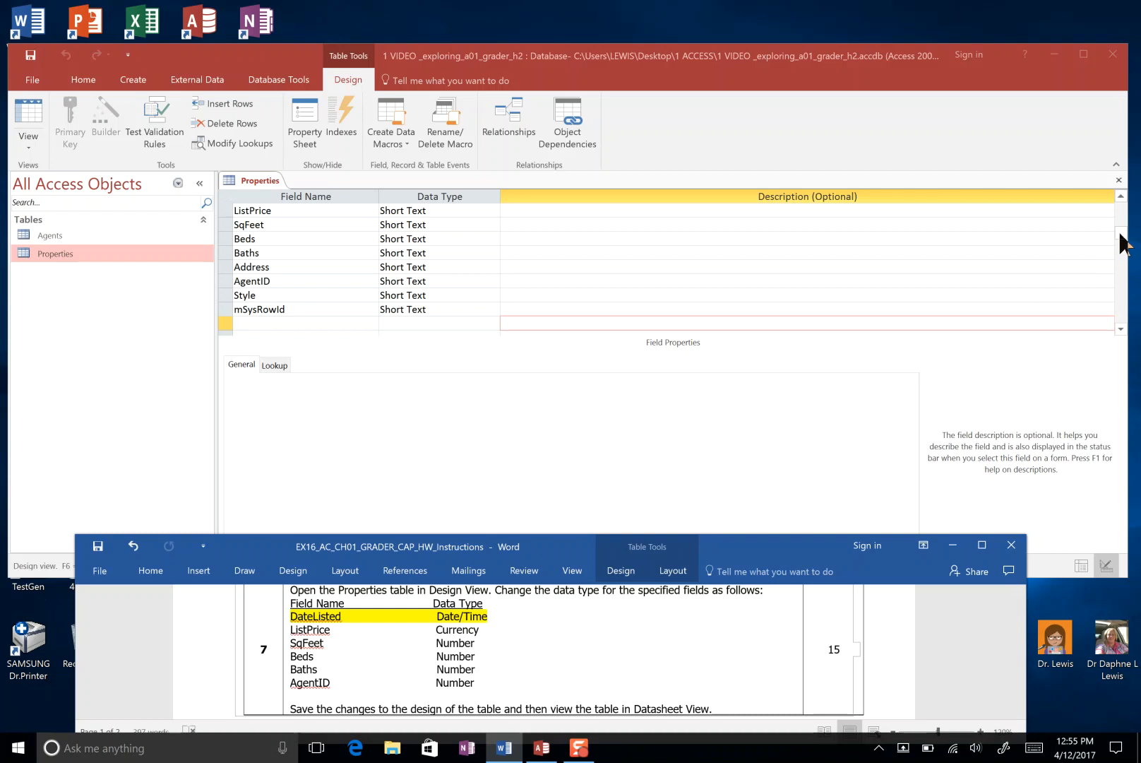
Return to the Properties table in Access and set the DateListed field's data type to Date/Time.
drag(1121, 237, 1121, 211)
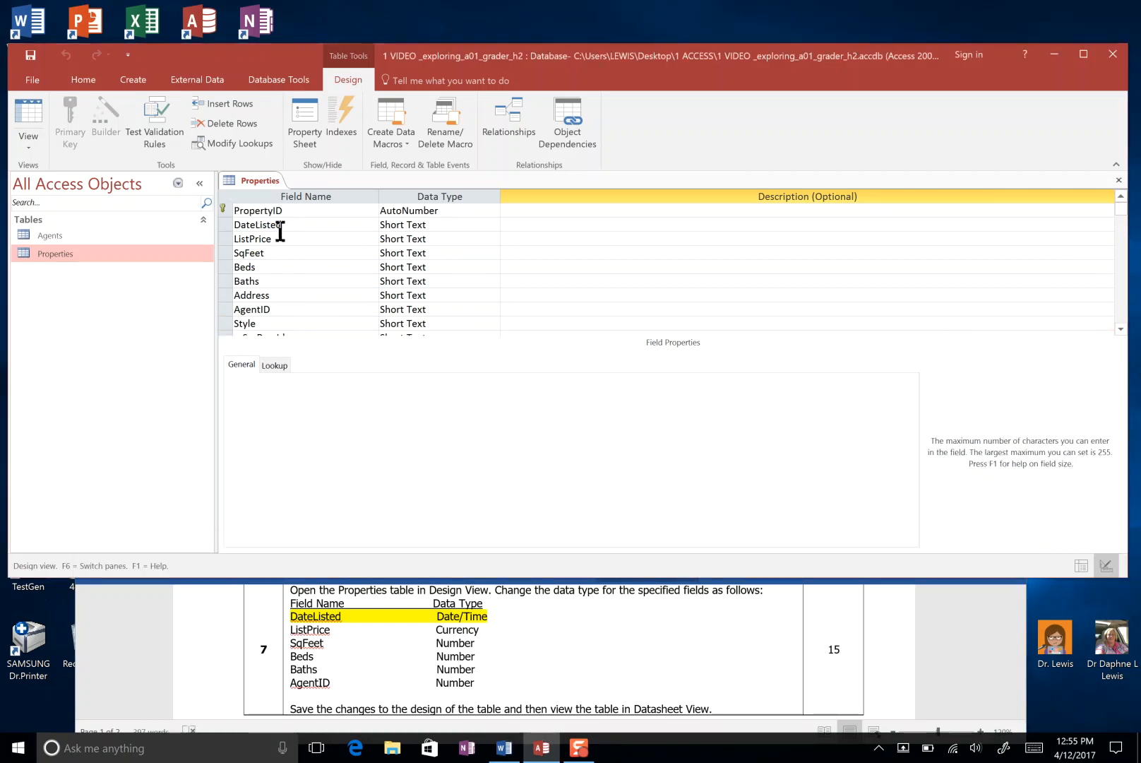
click(454, 227)
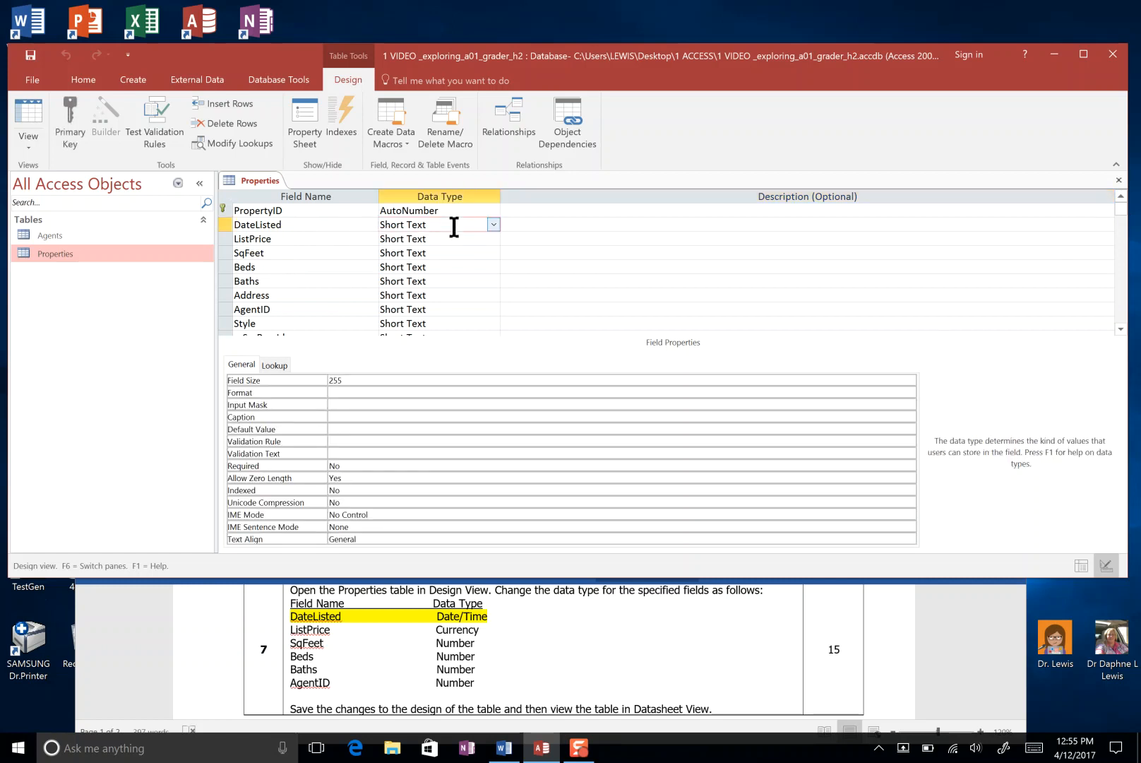
click(493, 224)
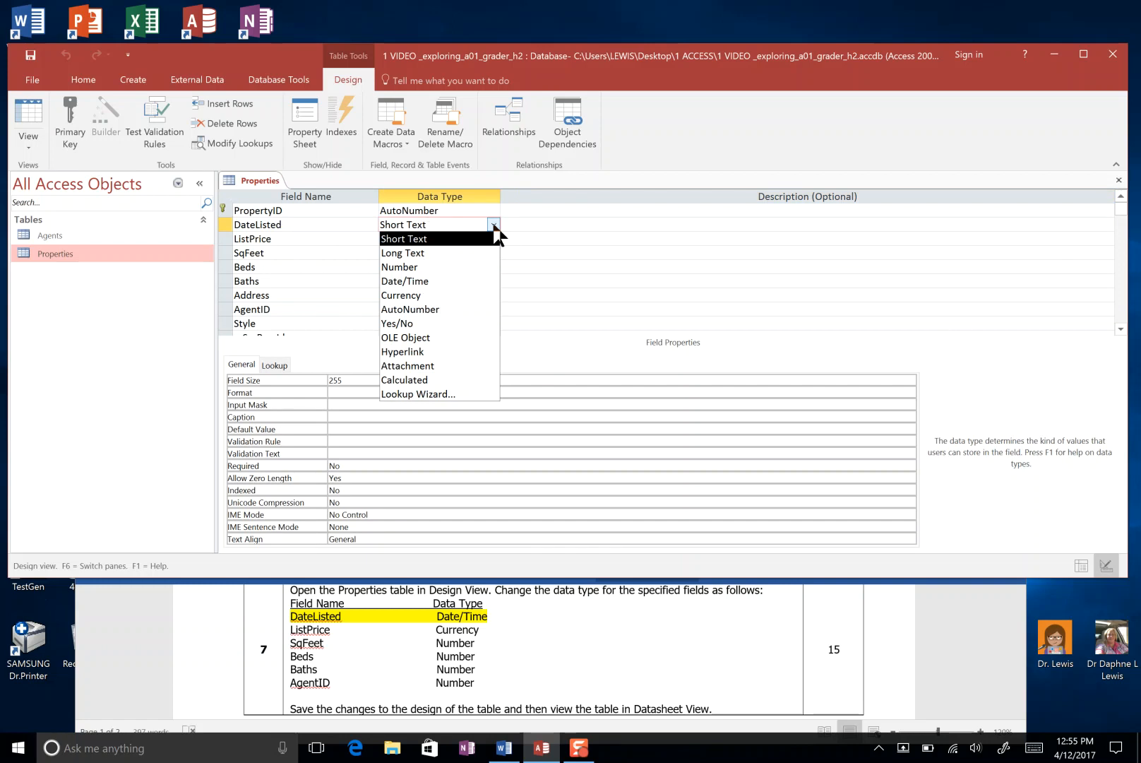
click(481, 282)
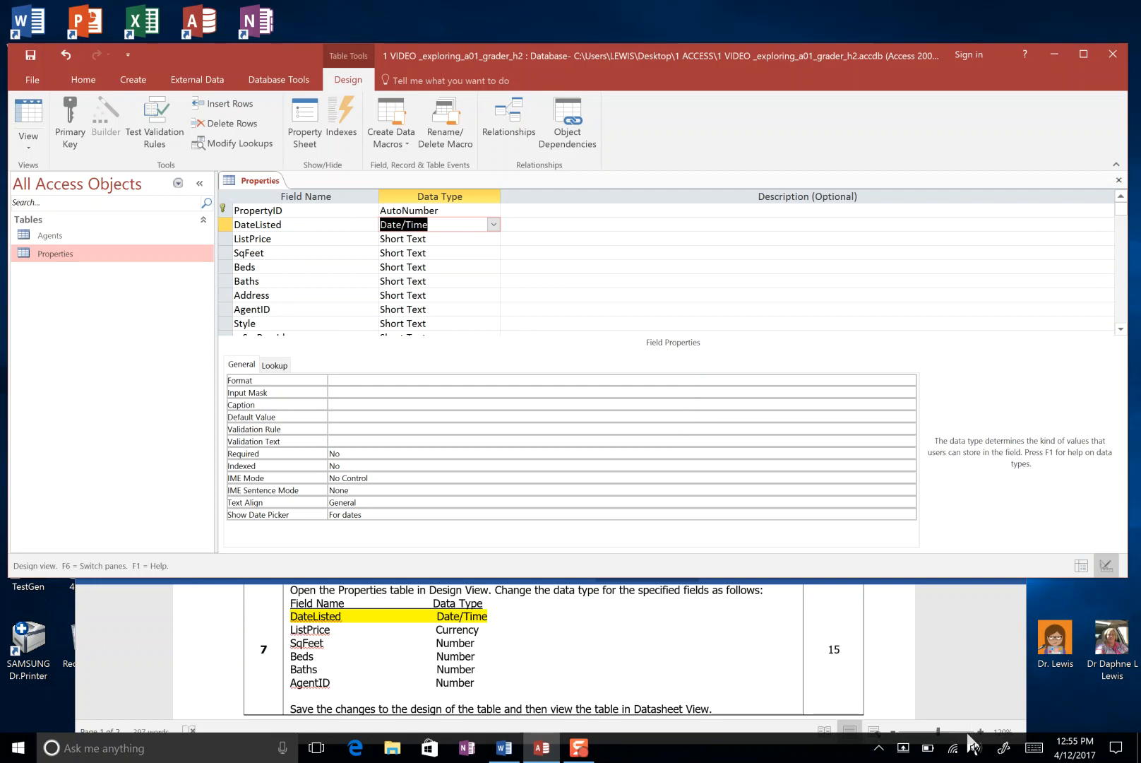
Switch to the Word instructions and highlight the ListPrice Currency line in green.
click(579, 748)
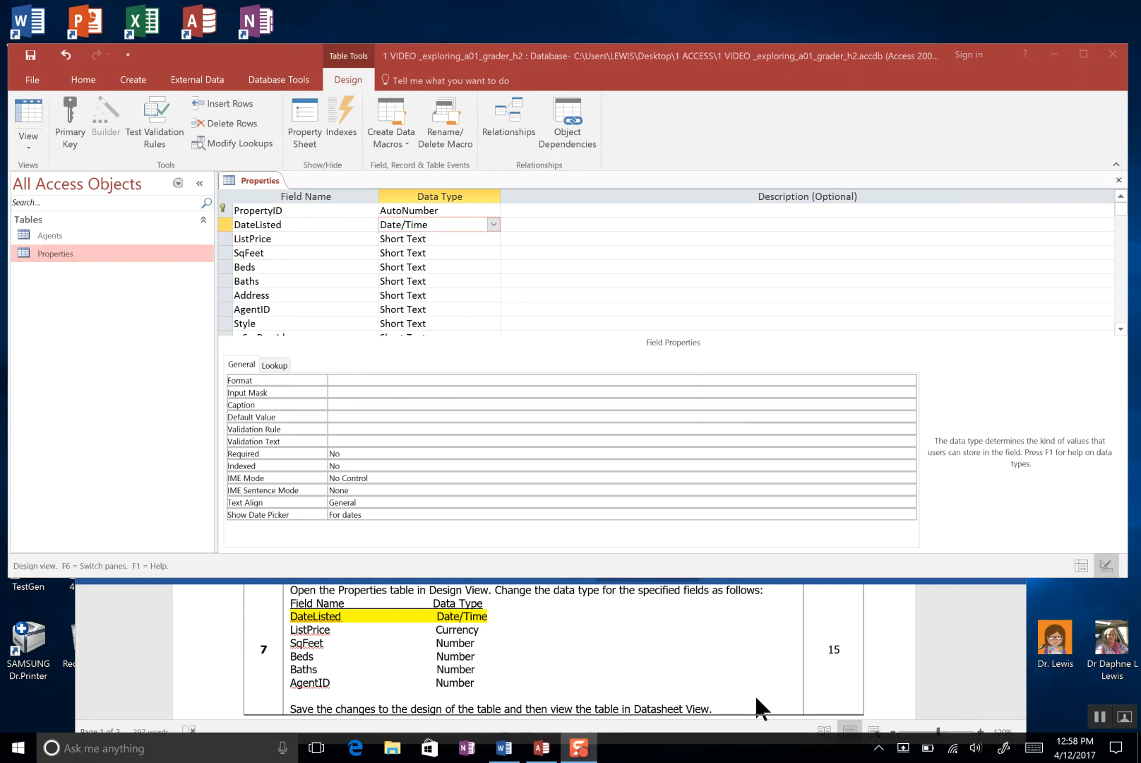
click(485, 627)
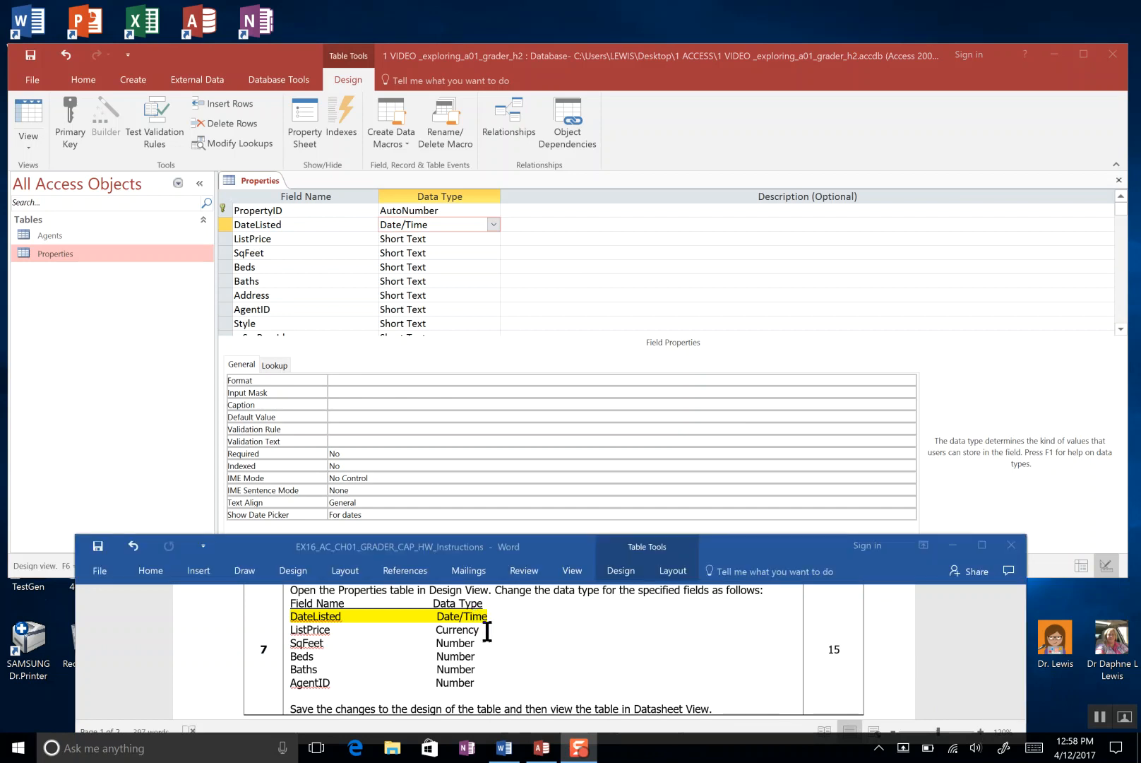
drag(486, 631, 309, 638)
click(381, 603)
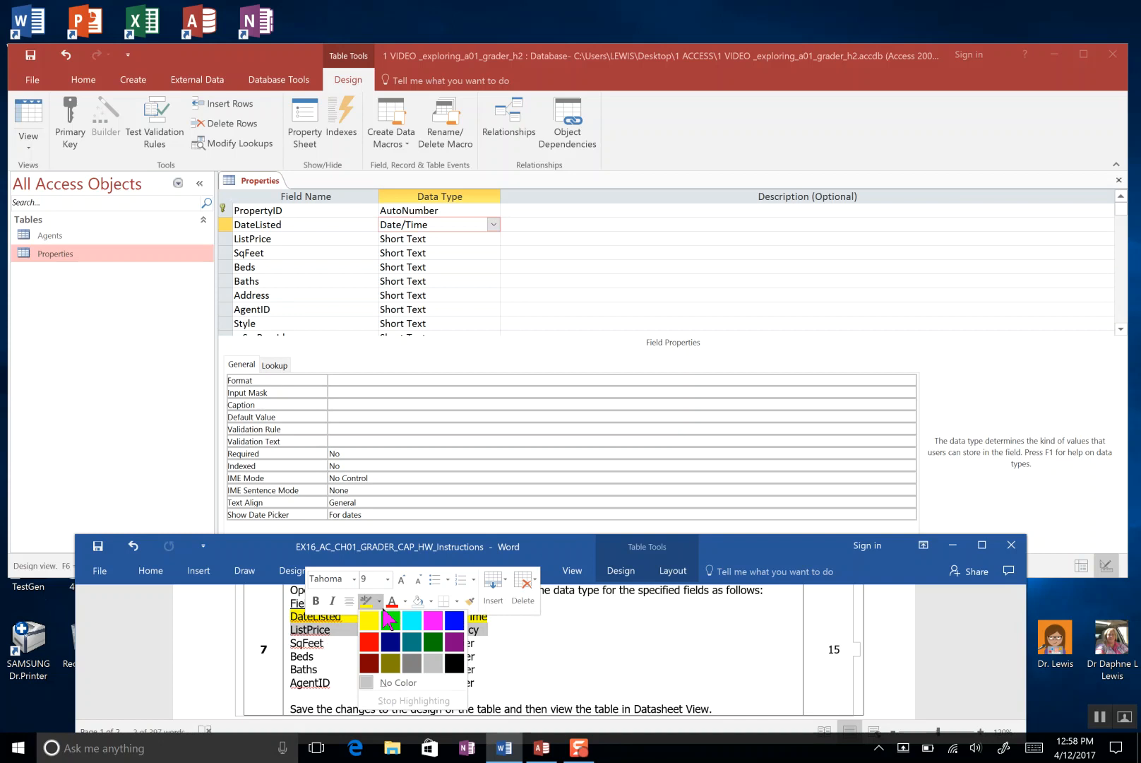
click(395, 621)
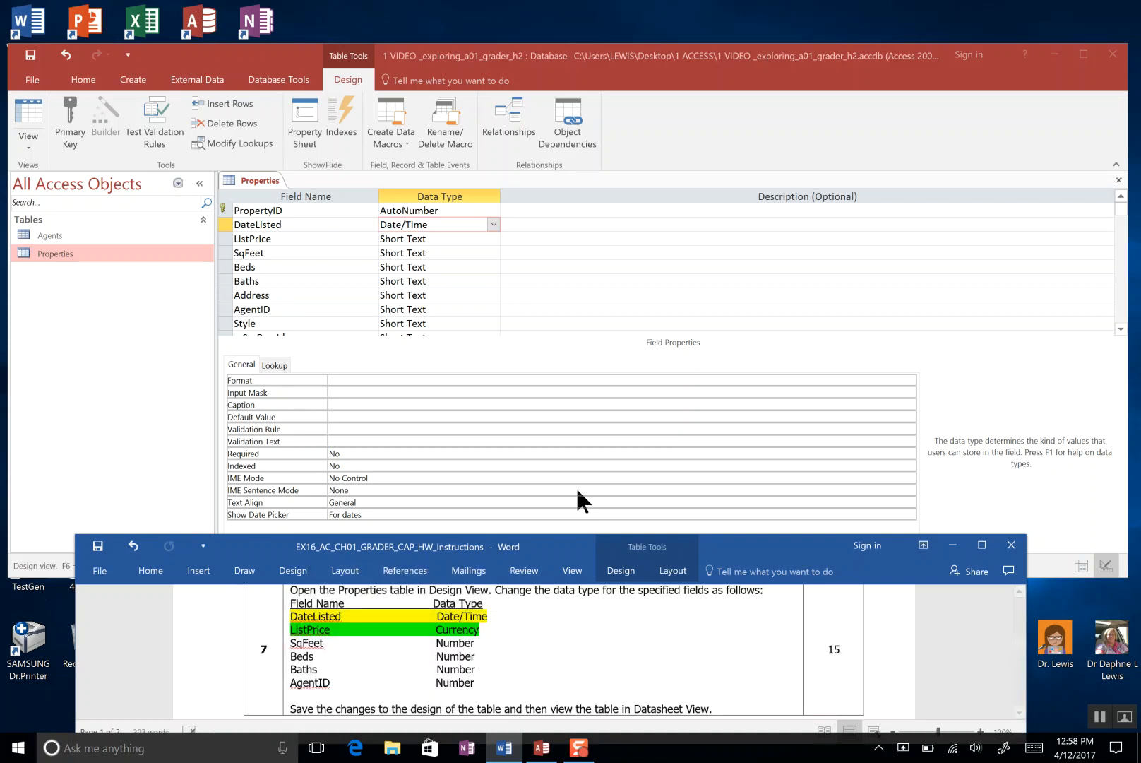
Return to the table design in Access and set the ListPrice field's data type to Currency.
click(477, 240)
click(493, 238)
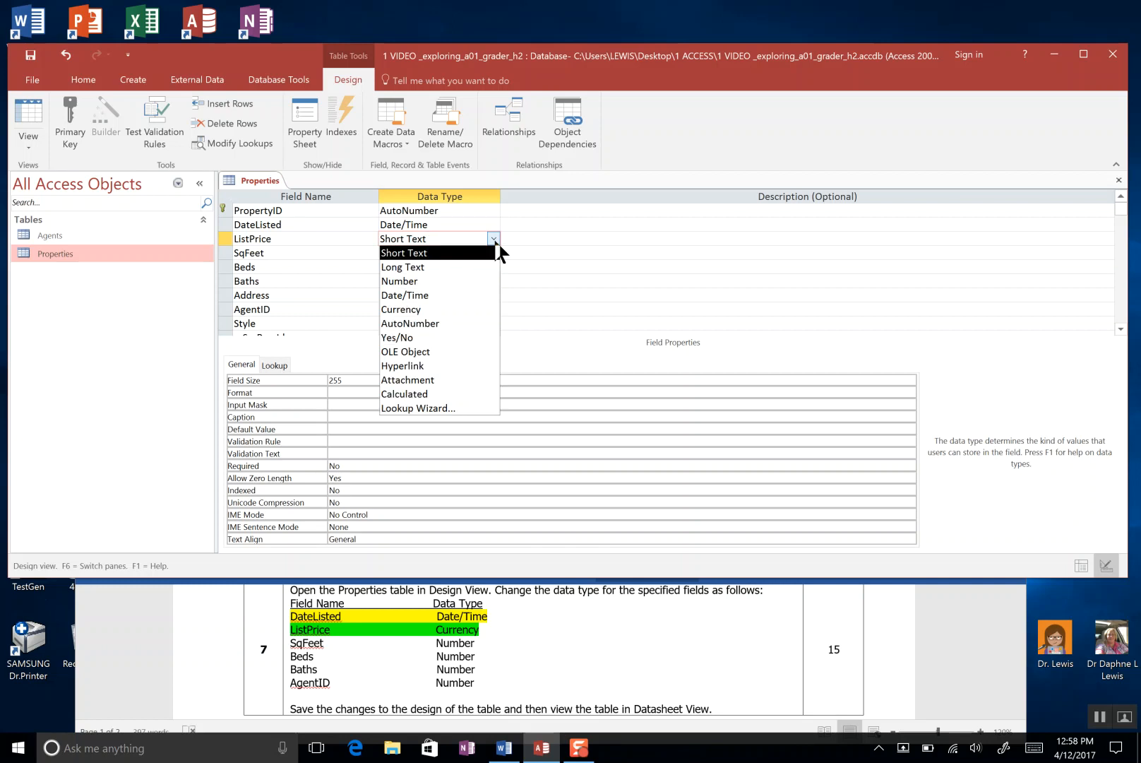
click(479, 312)
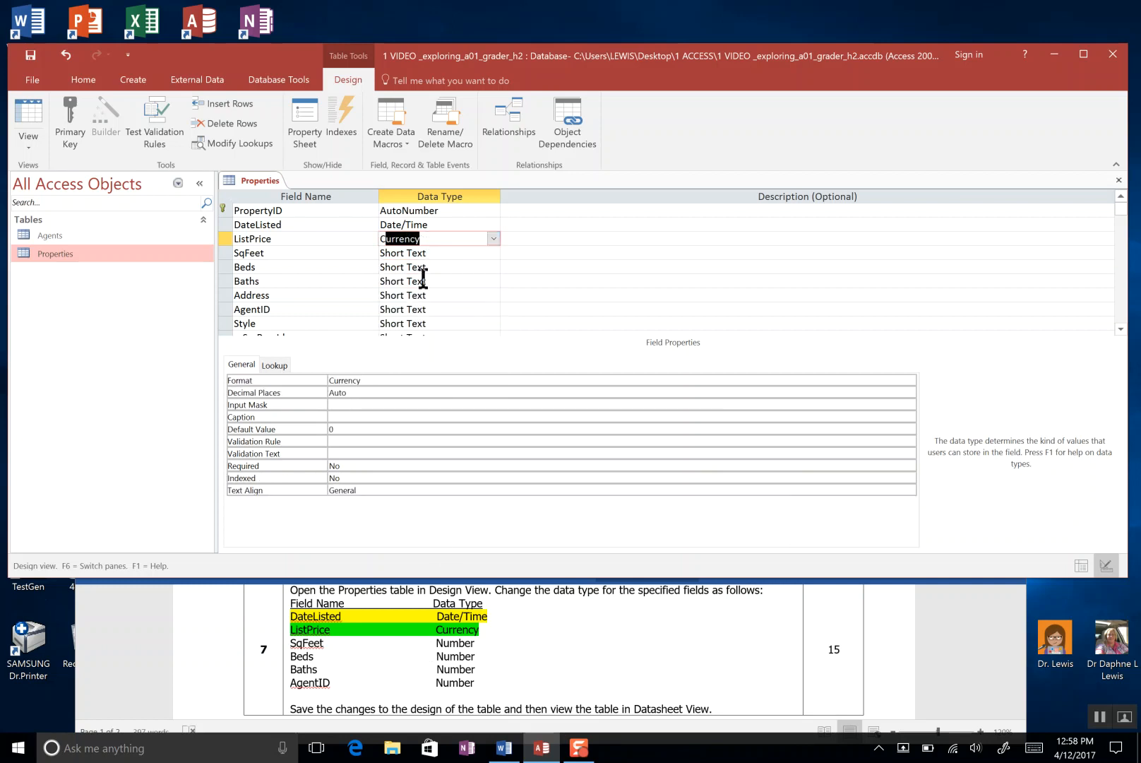
Set the data type of the SqFeet and Beds fields to Number.
click(483, 253)
click(493, 253)
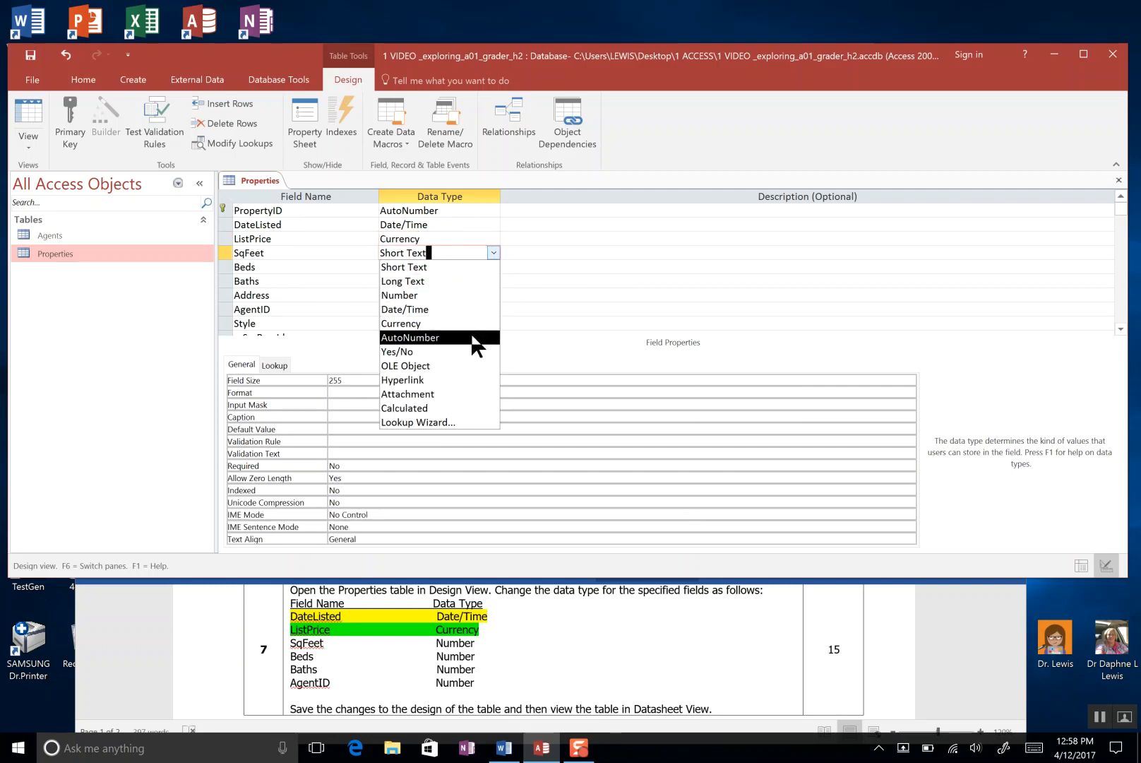
click(486, 296)
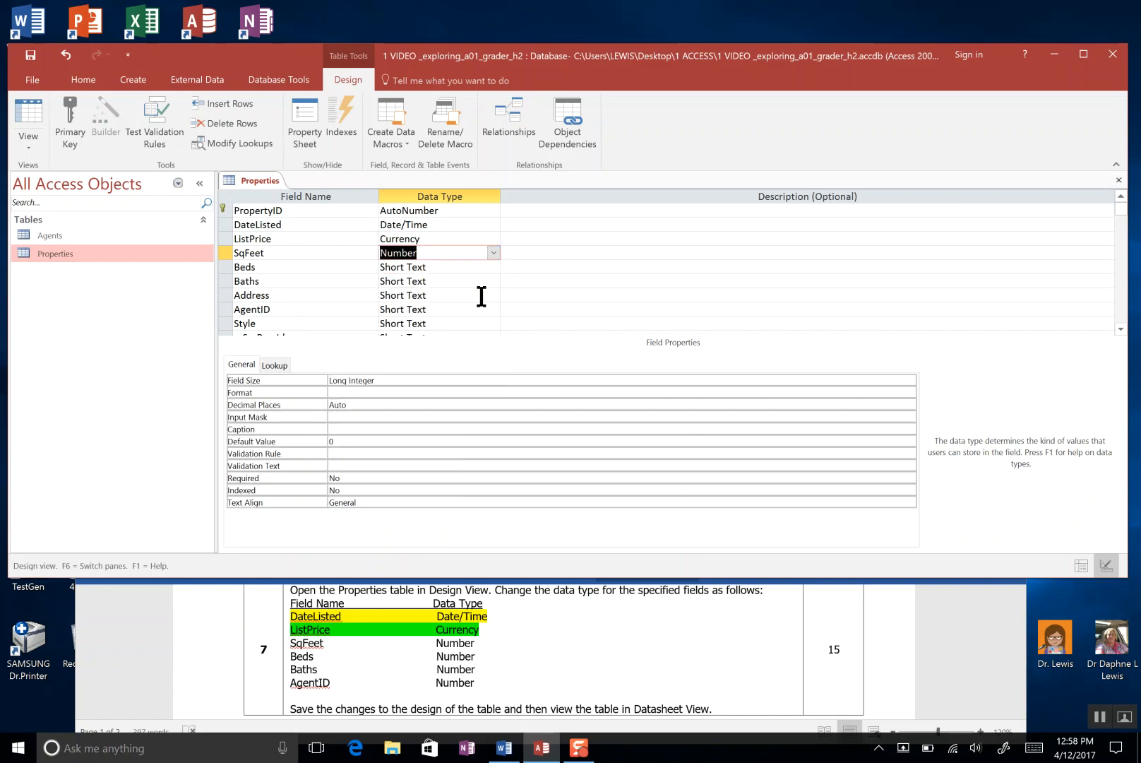
click(493, 267)
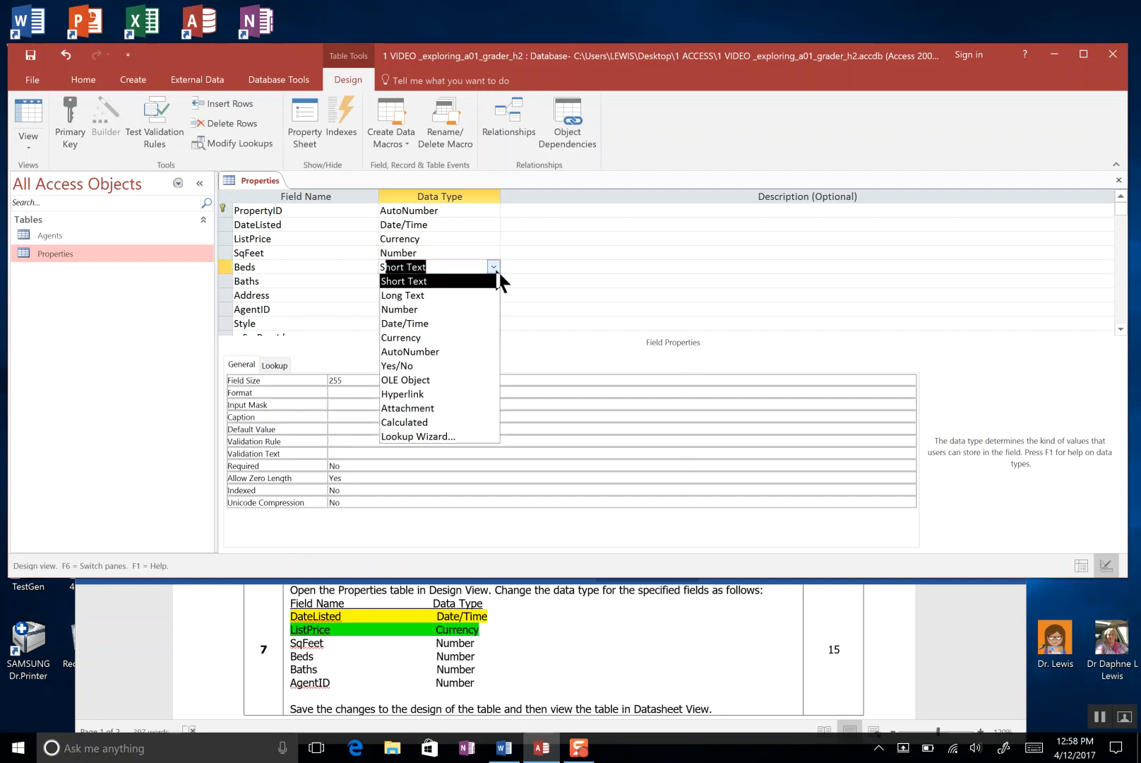
click(494, 309)
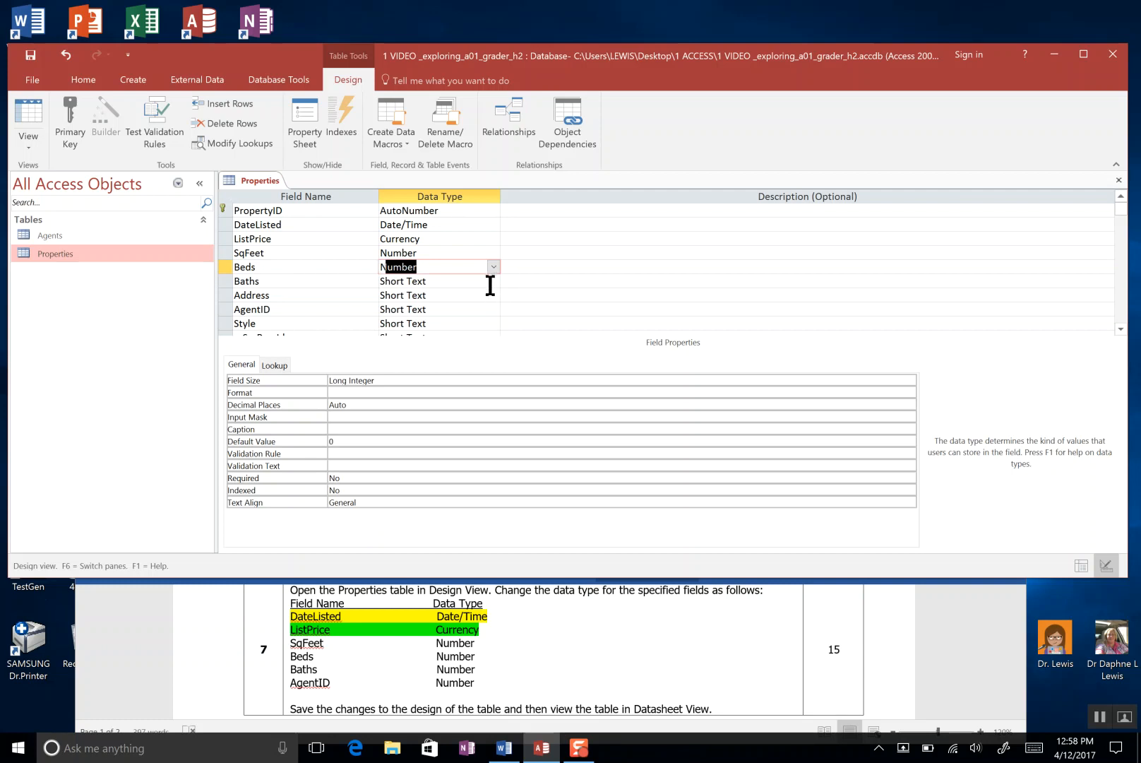
Set the data type of the Baths and AgentID fields to Number.
click(492, 281)
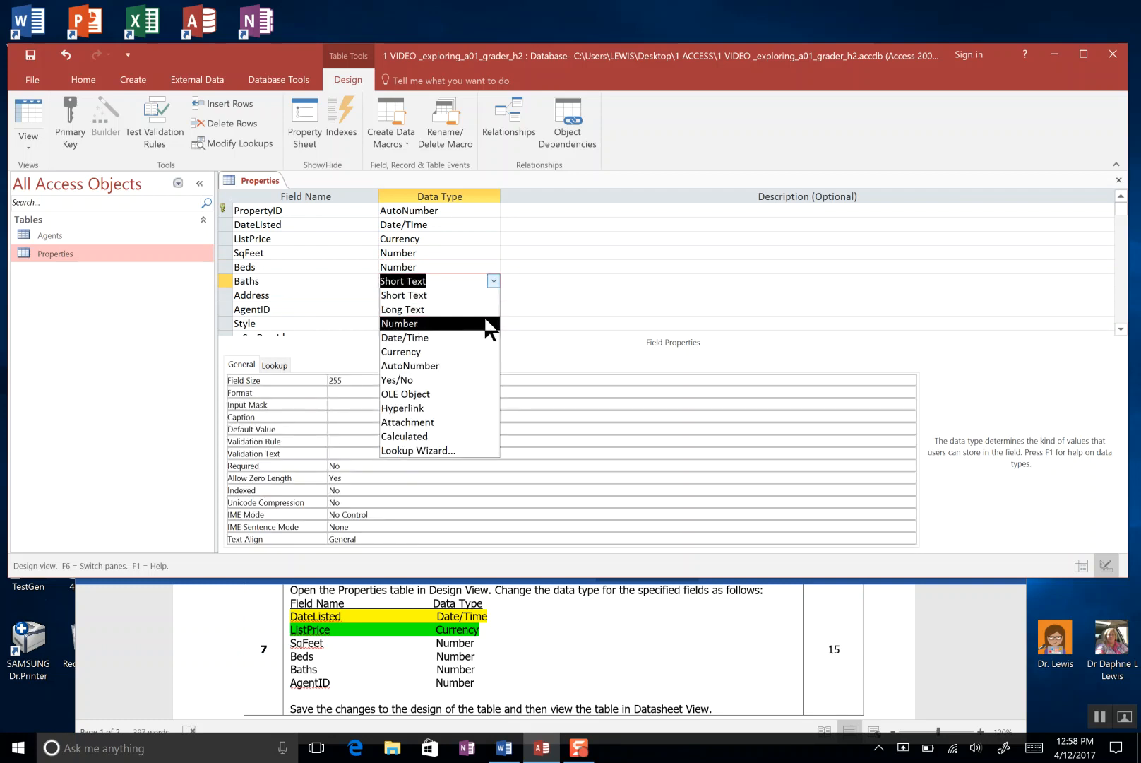
click(489, 324)
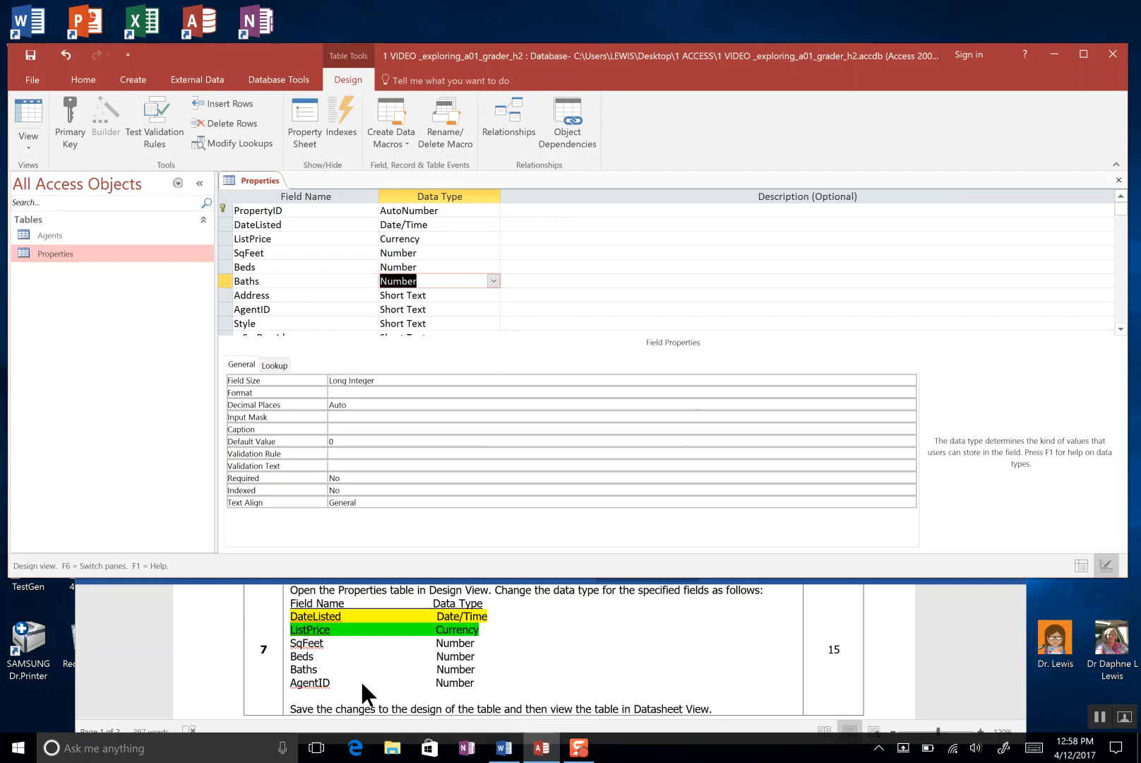
click(466, 305)
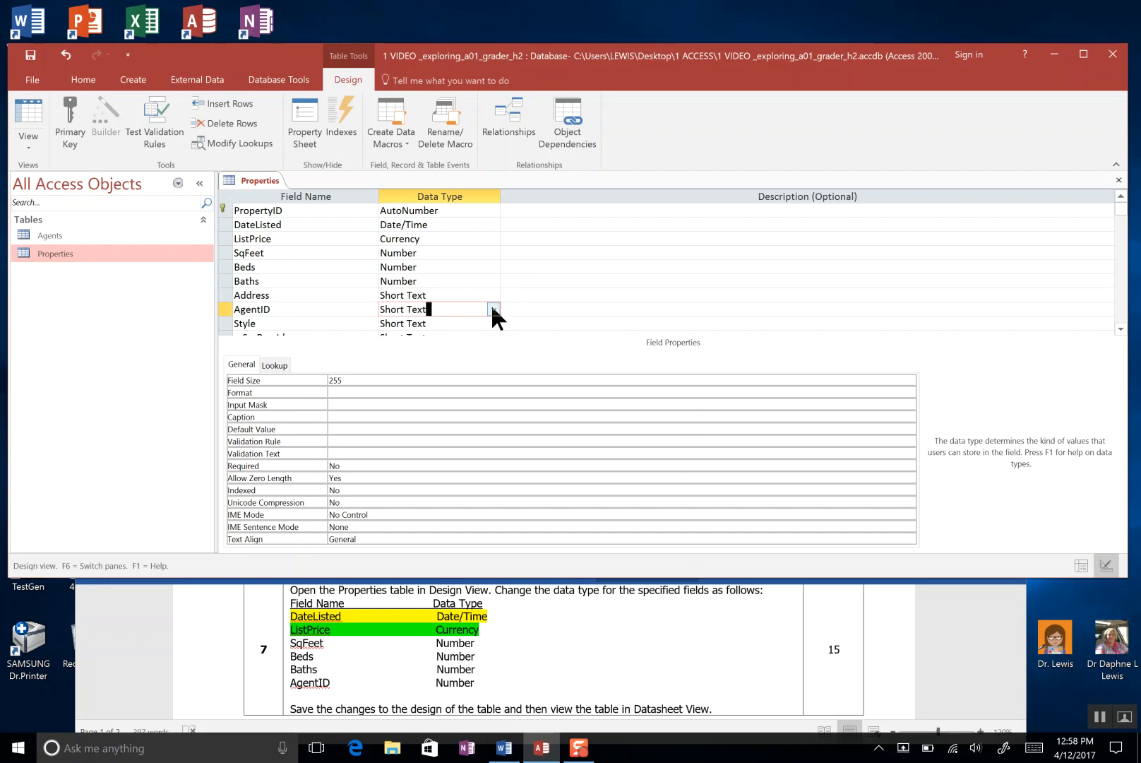
click(493, 311)
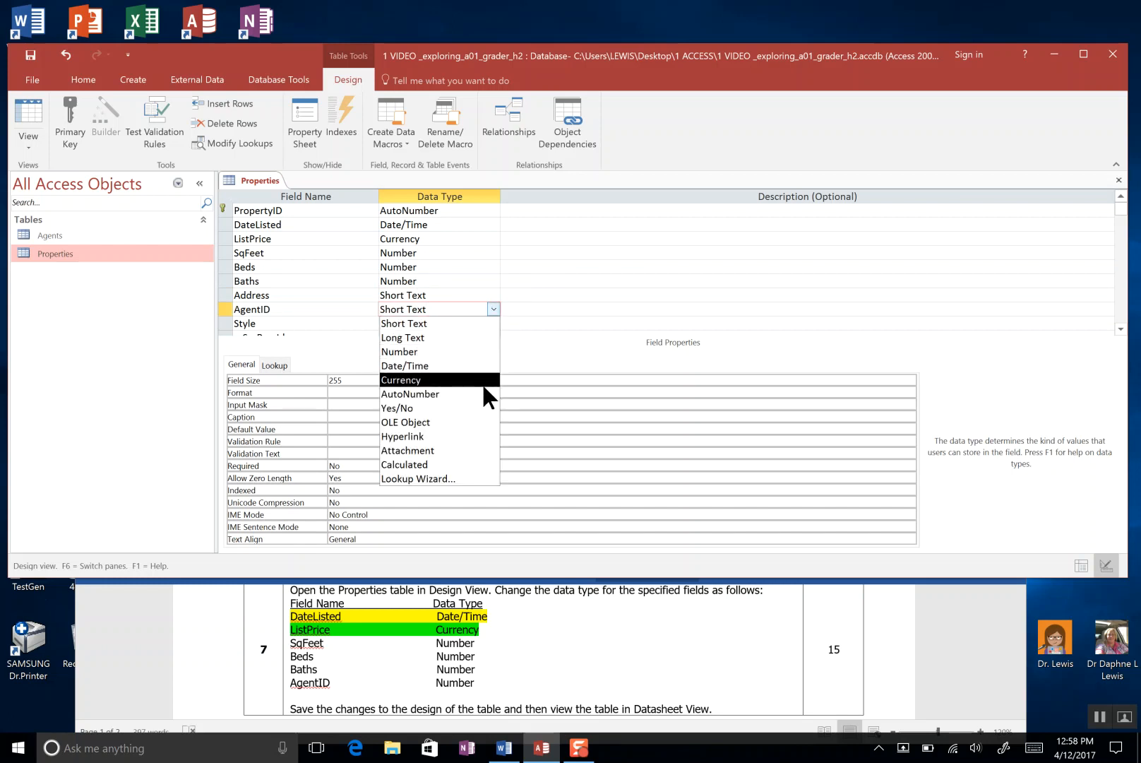
click(486, 351)
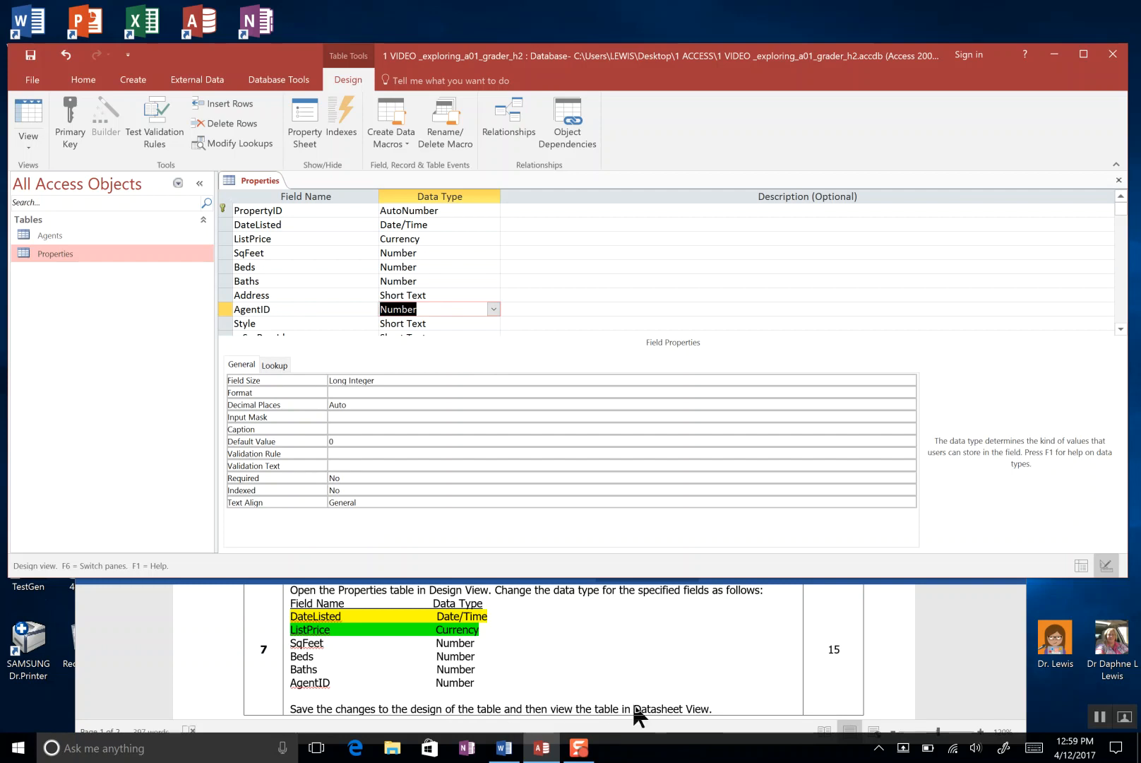
Save the Properties table design, accepting the possible data loss, and switch the table to Datasheet View.
right_click(269, 182)
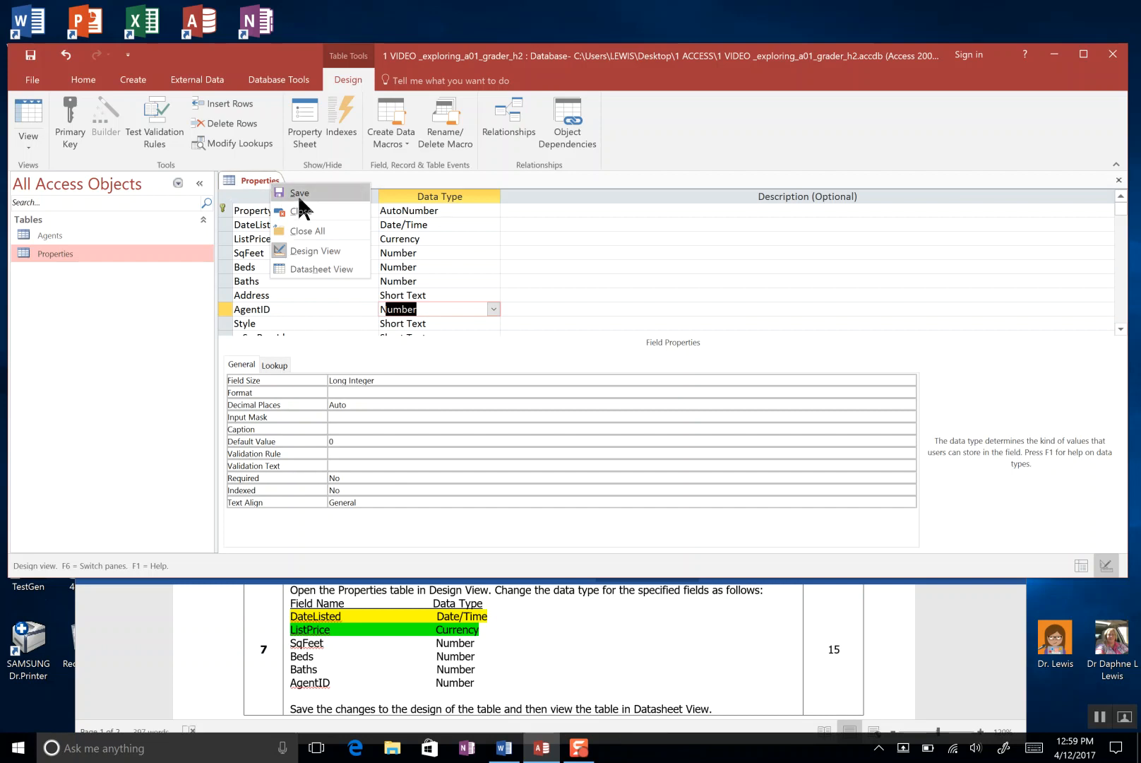
click(297, 194)
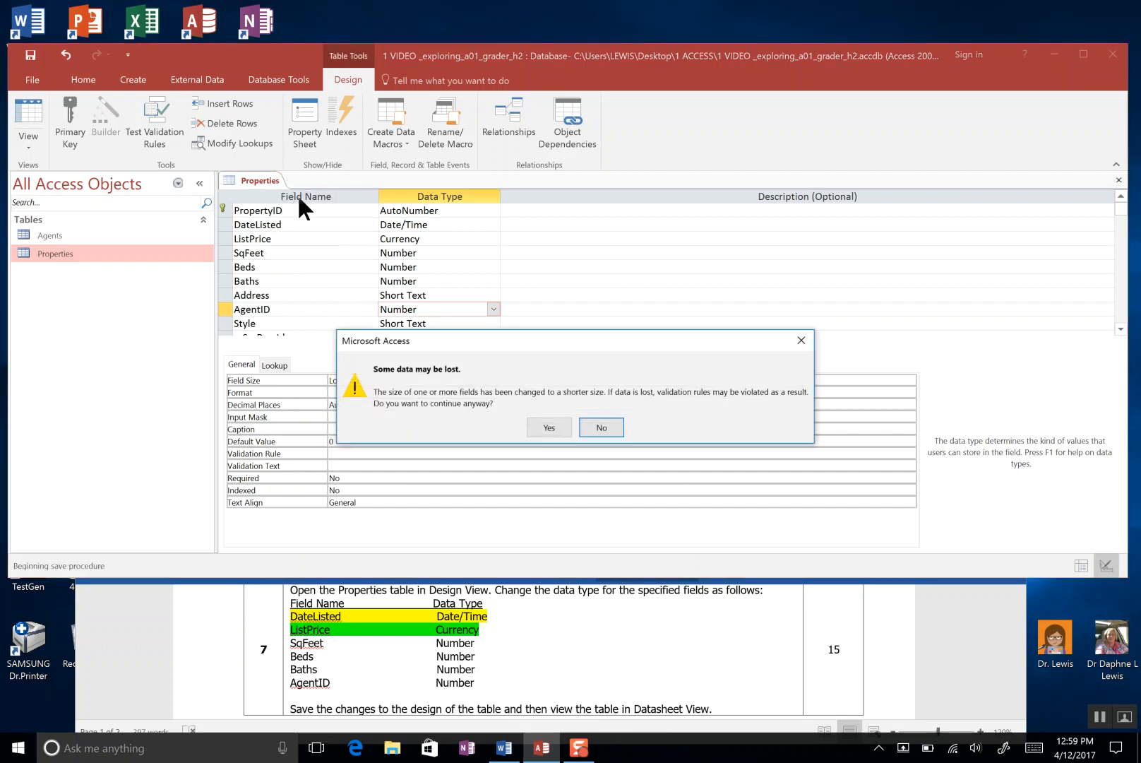
click(546, 428)
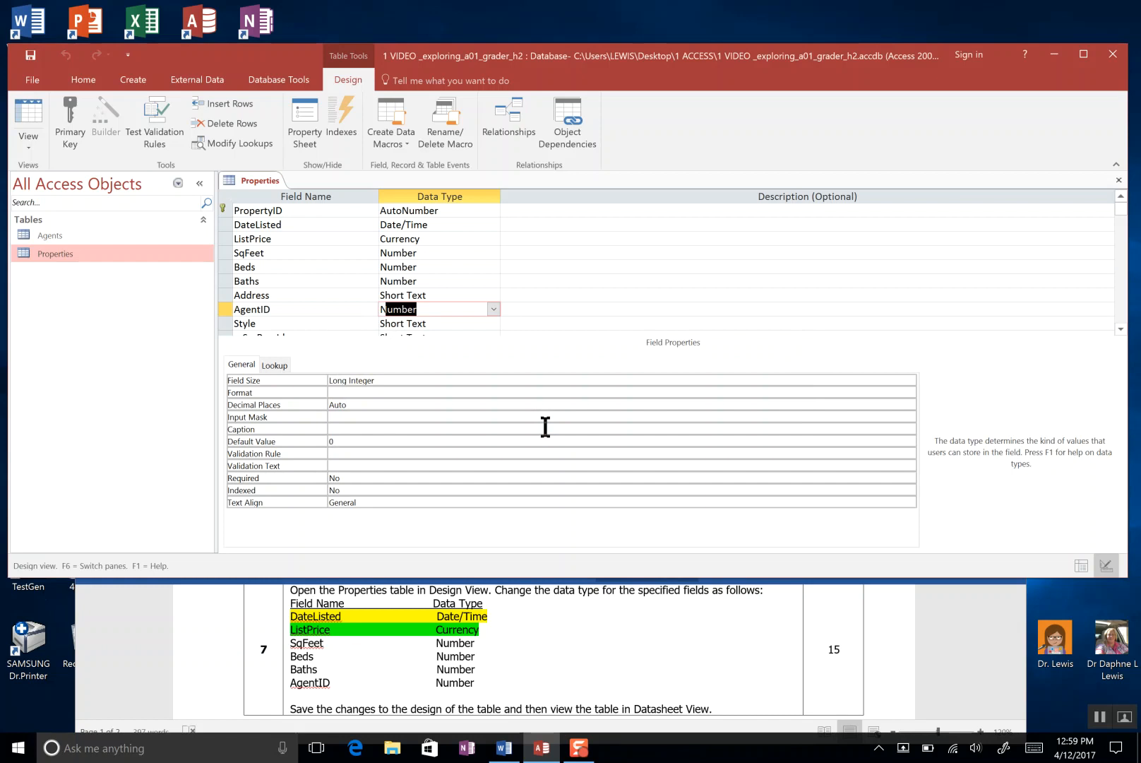
click(30, 147)
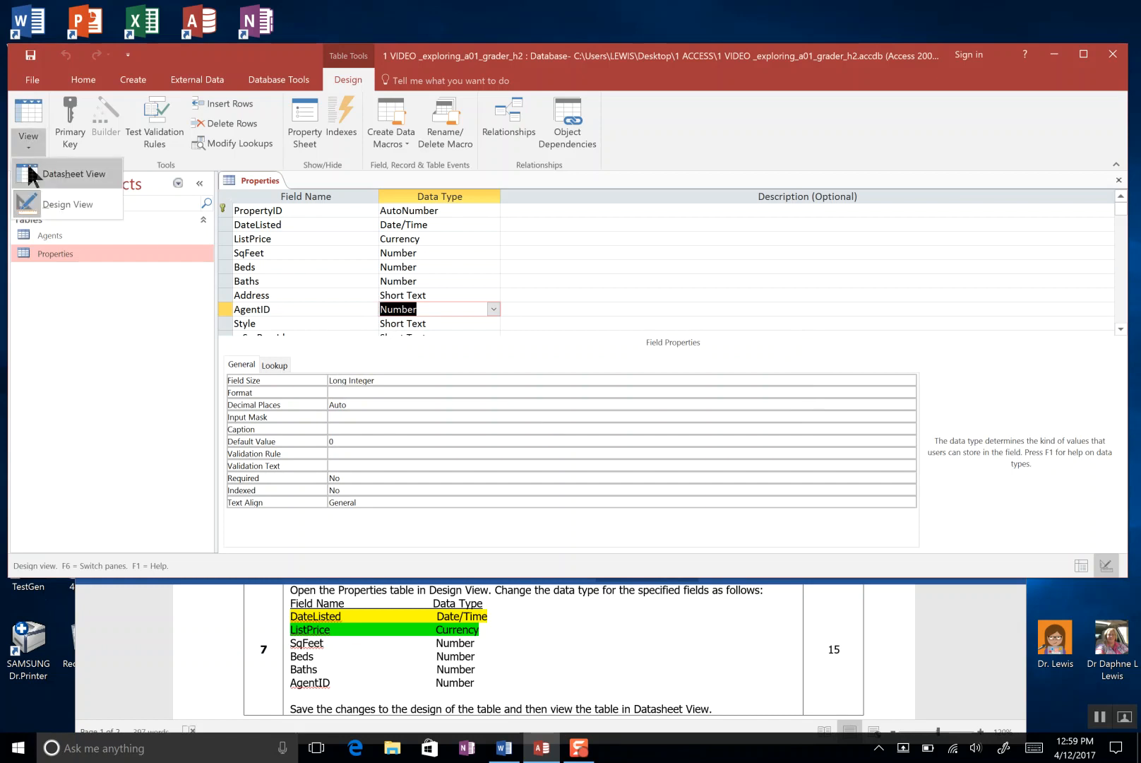
click(27, 165)
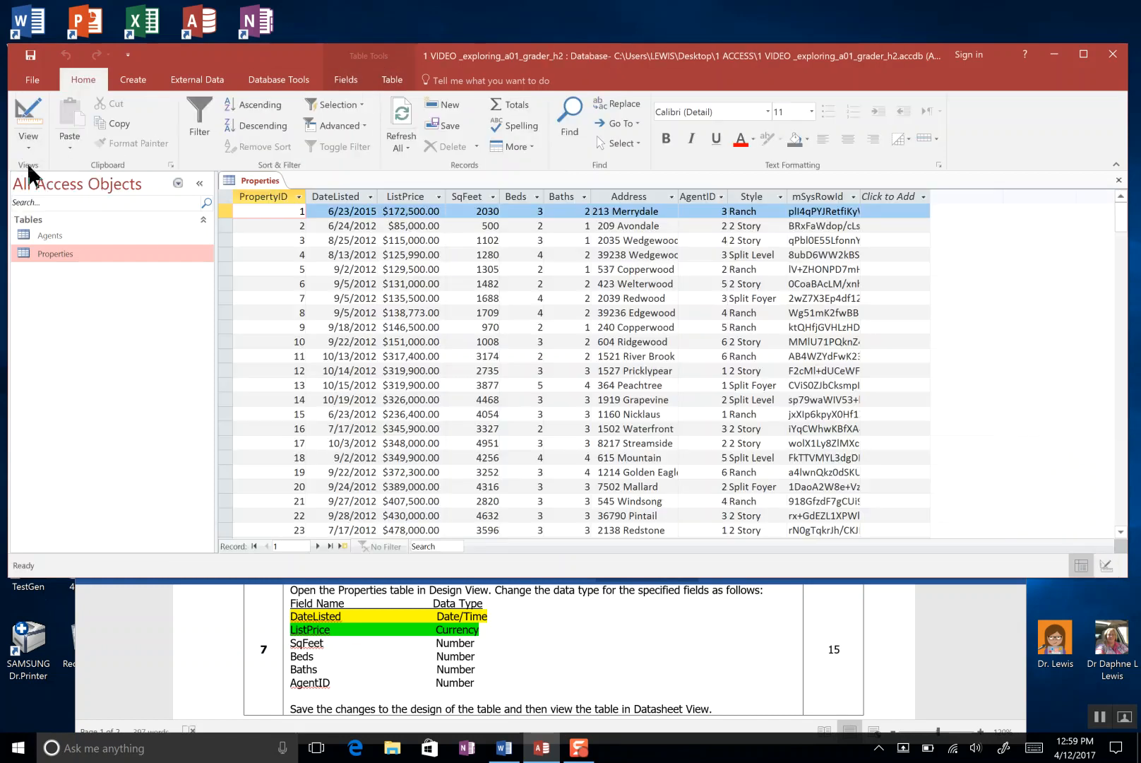
Review the ListPrice, DateListed, Beds and Baths columns in the Properties datasheet.
click(414, 198)
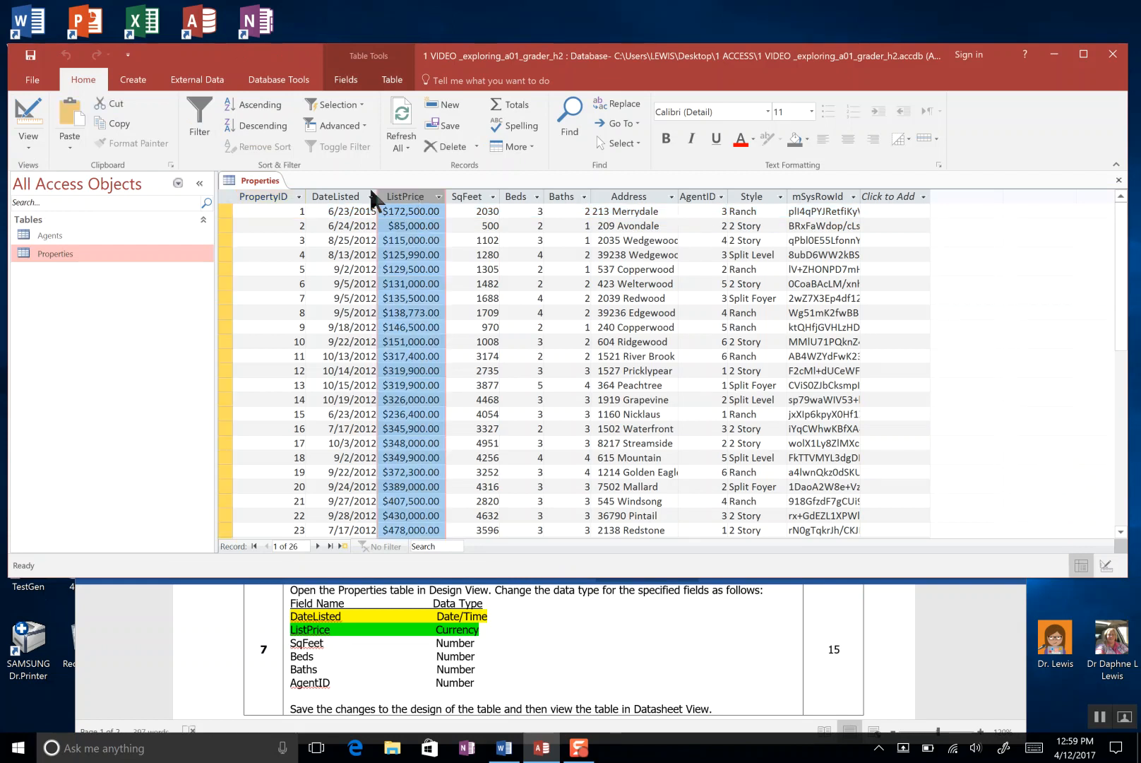
click(338, 197)
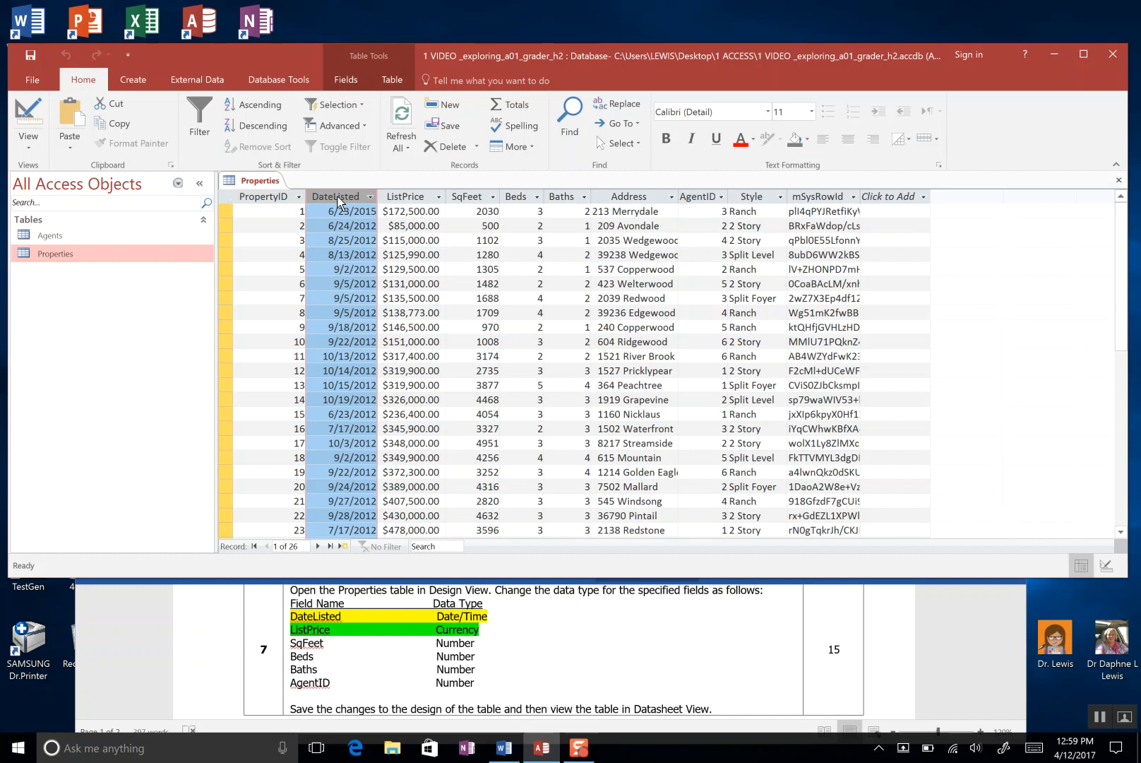
click(529, 195)
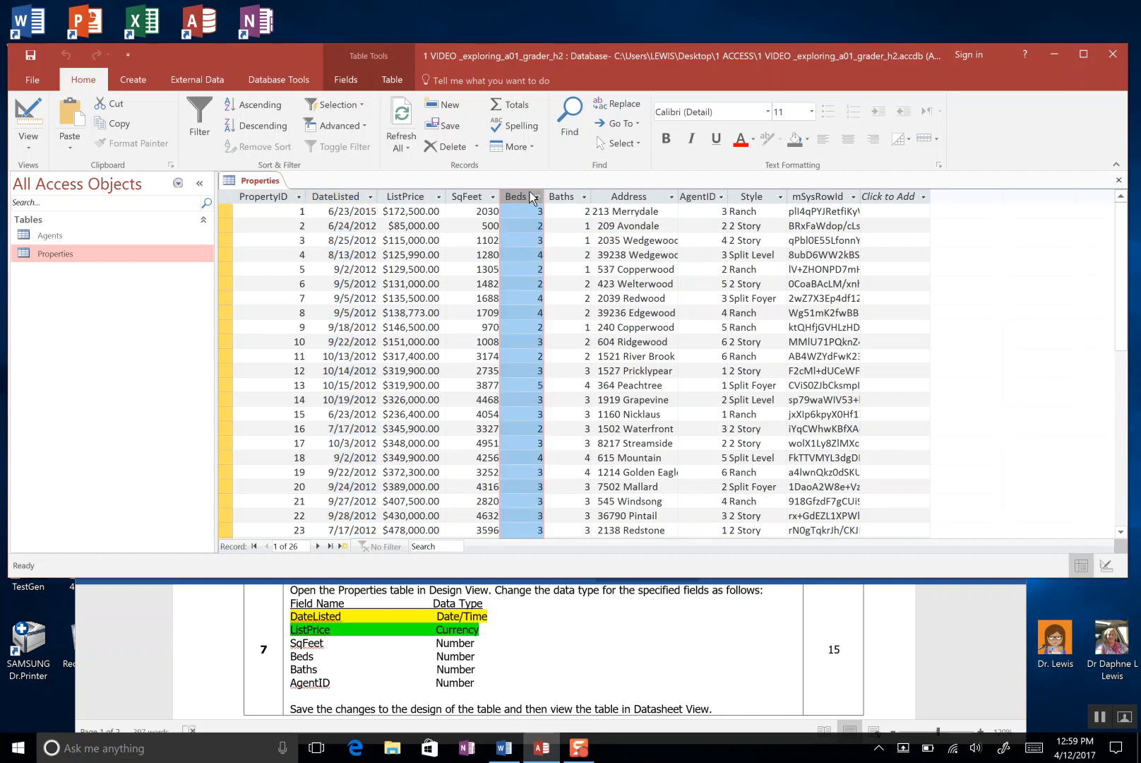
click(563, 196)
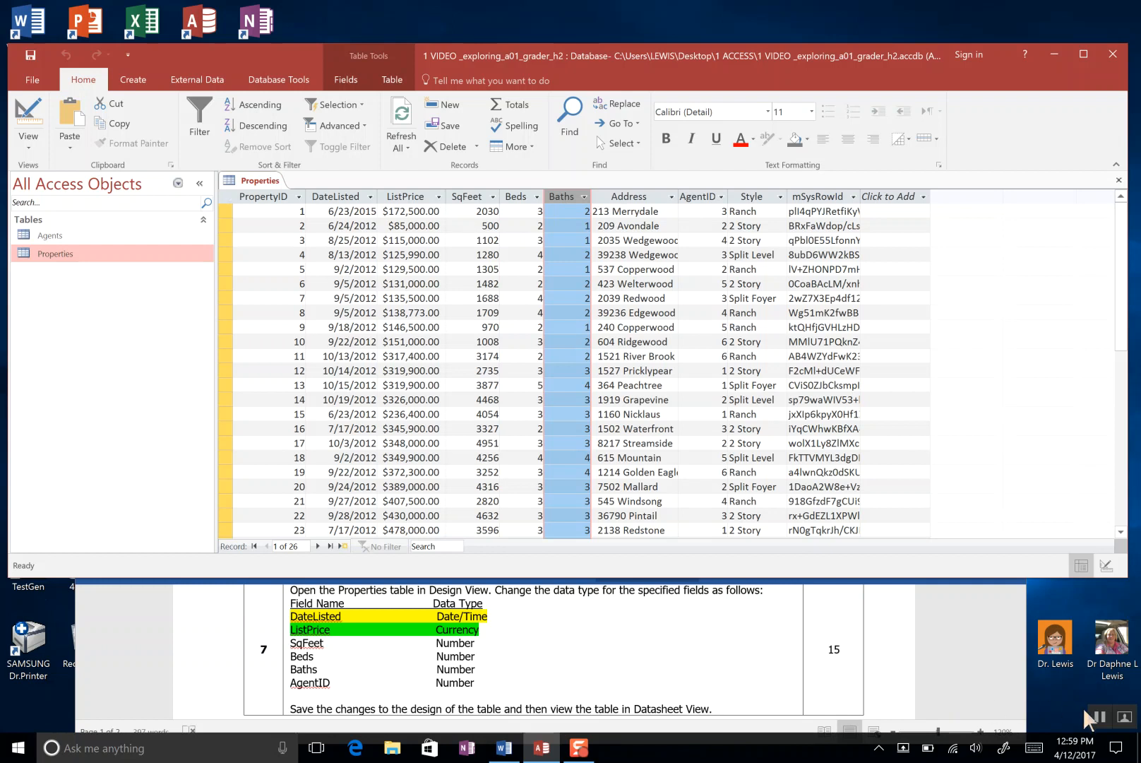
click(1100, 716)
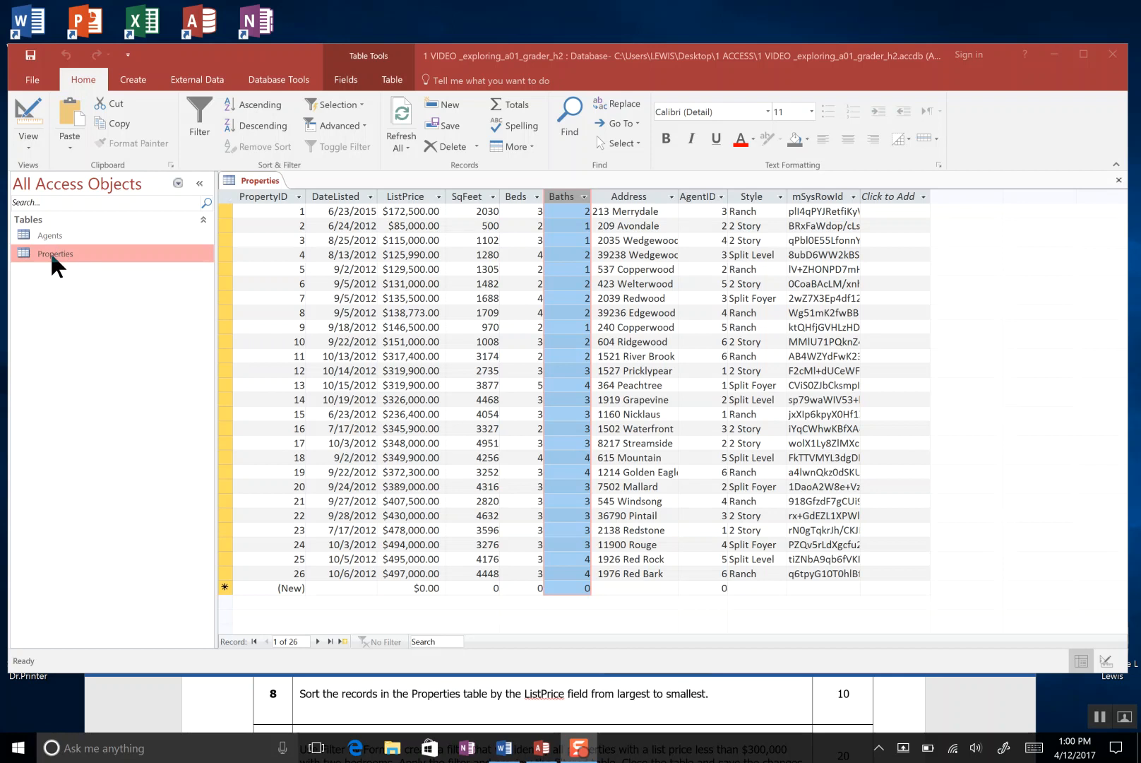
Select the ListPrice column, then switch to the Word instructions and highlight "largest to smallest" in green.
click(398, 195)
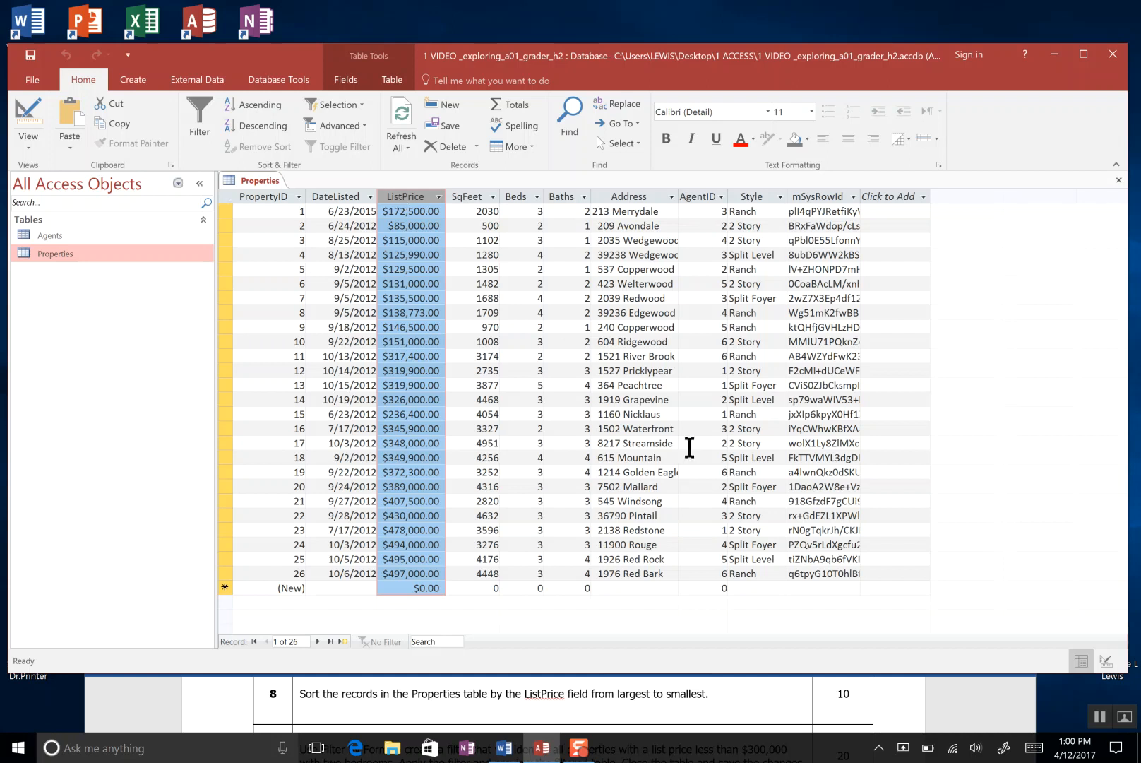
click(639, 717)
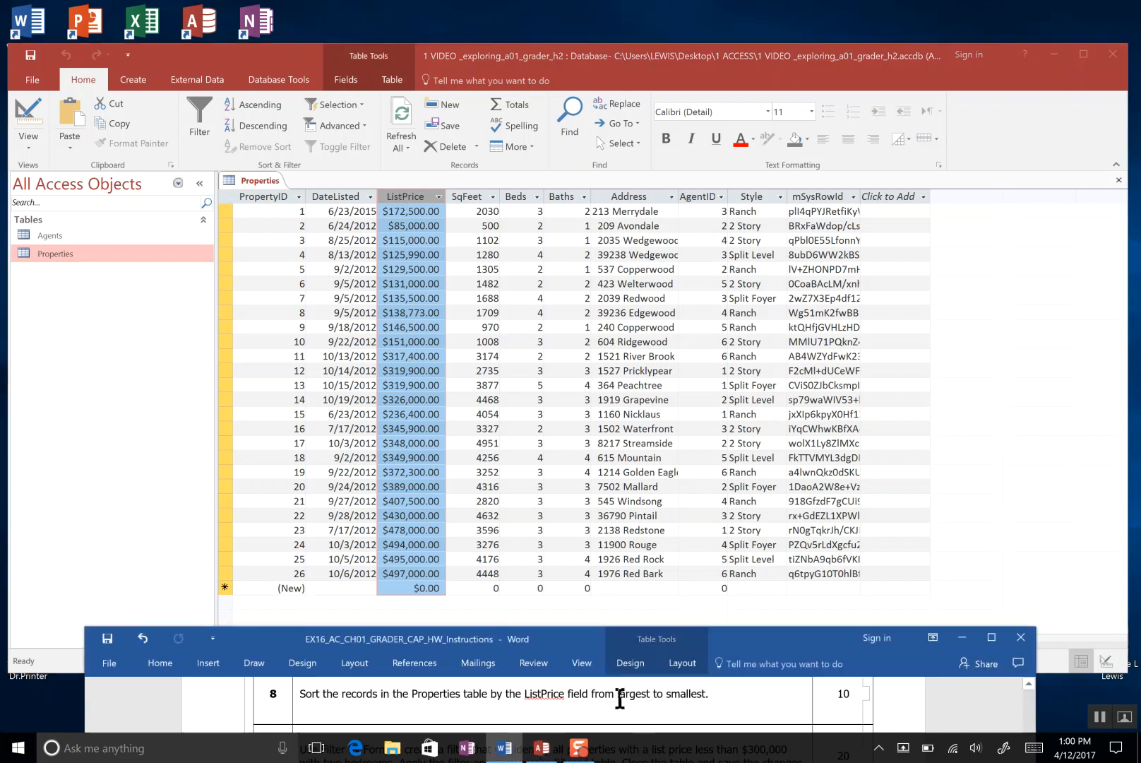
double_click(620, 698)
drag(699, 695, 702, 695)
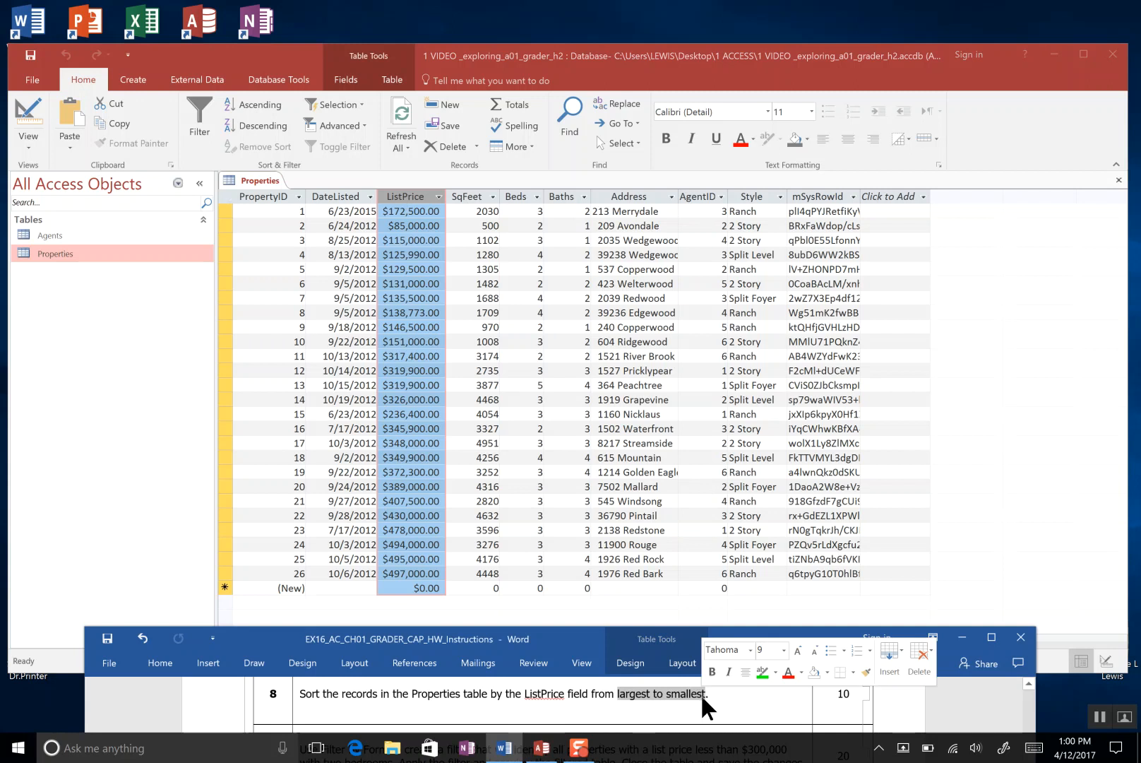
click(761, 671)
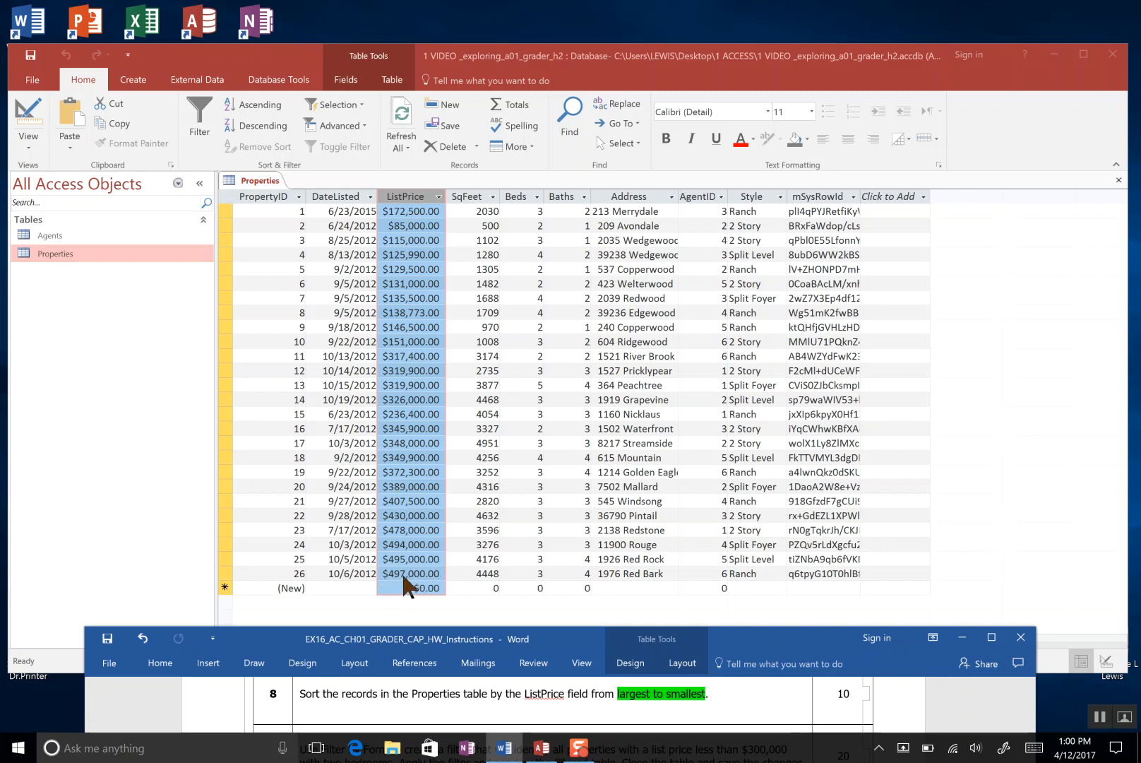
Back in Access, sort the Properties records by ListPrice from largest to smallest and save the table.
click(438, 197)
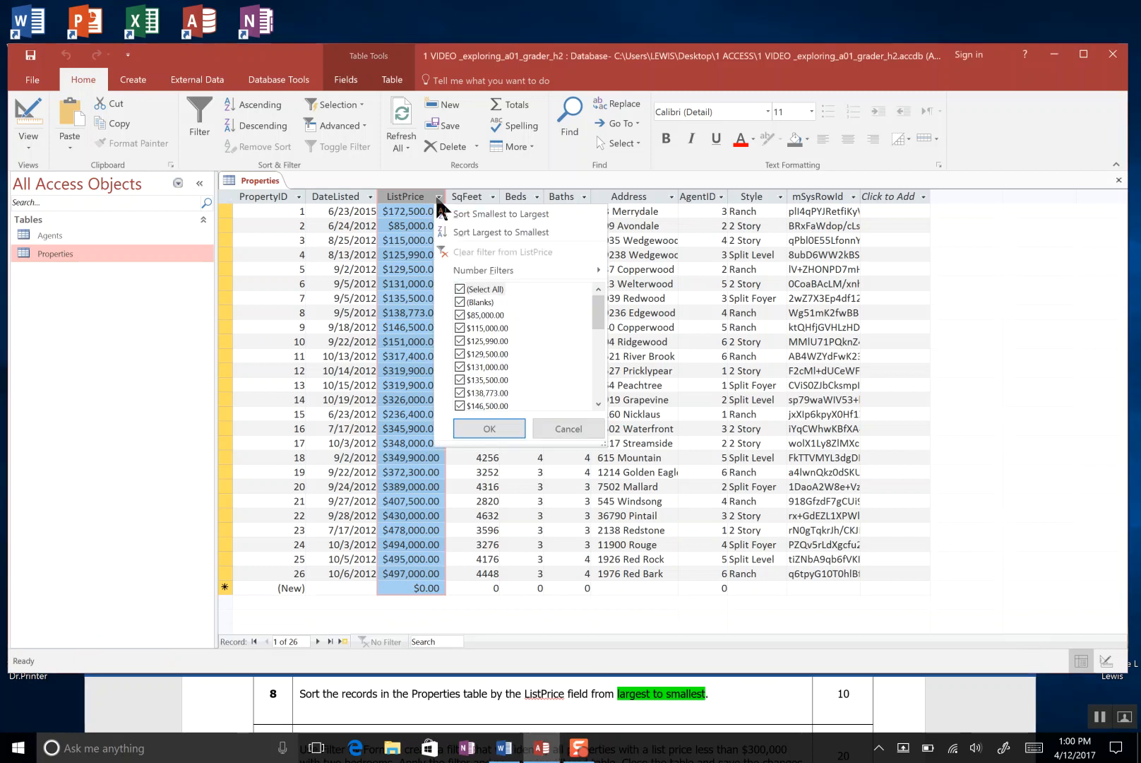
click(468, 230)
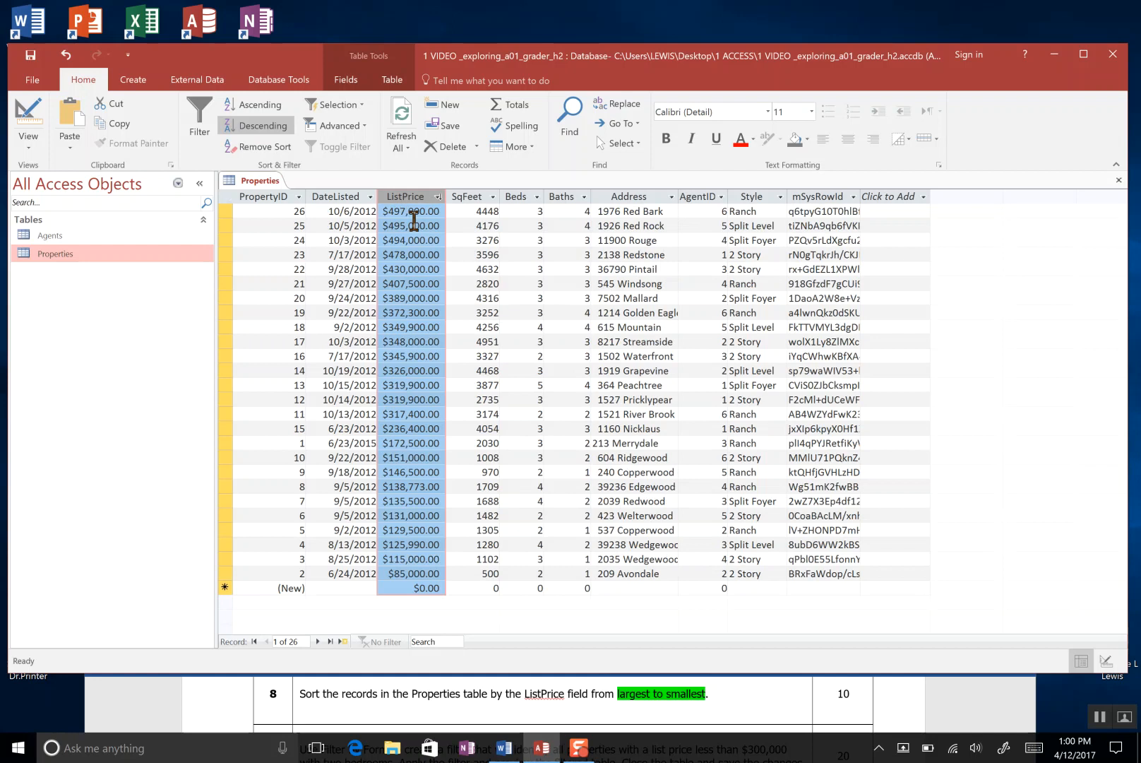
click(29, 57)
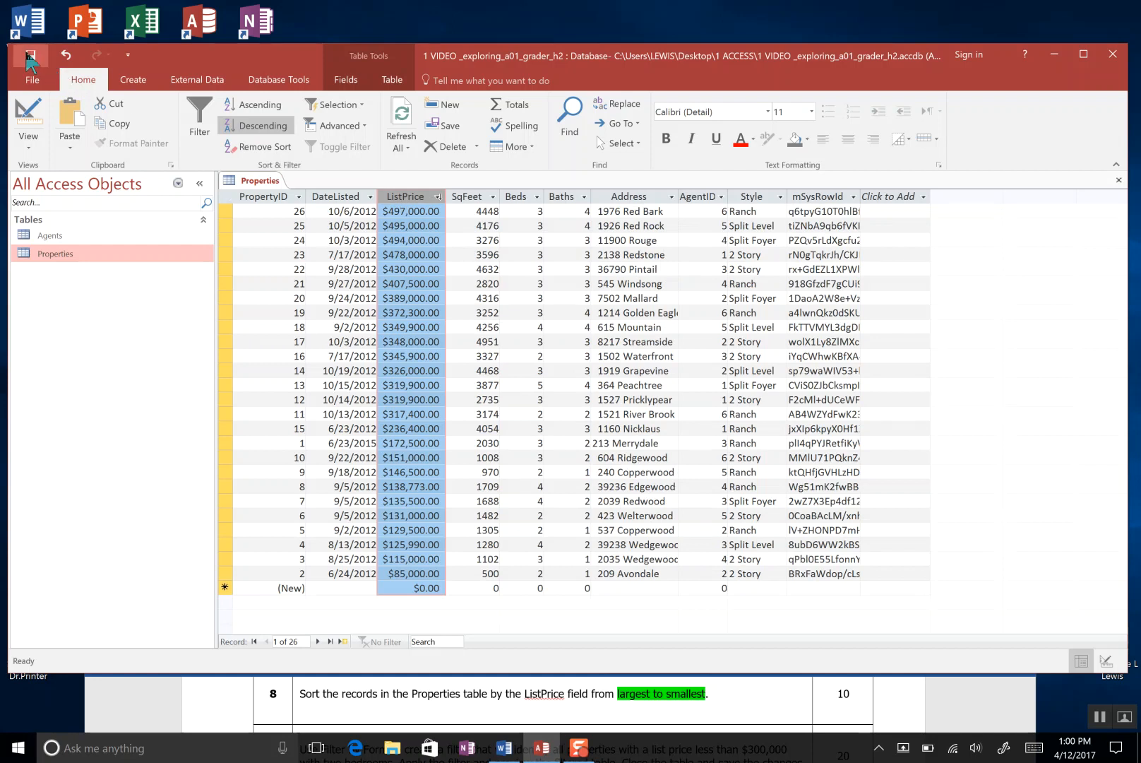
right_click(255, 182)
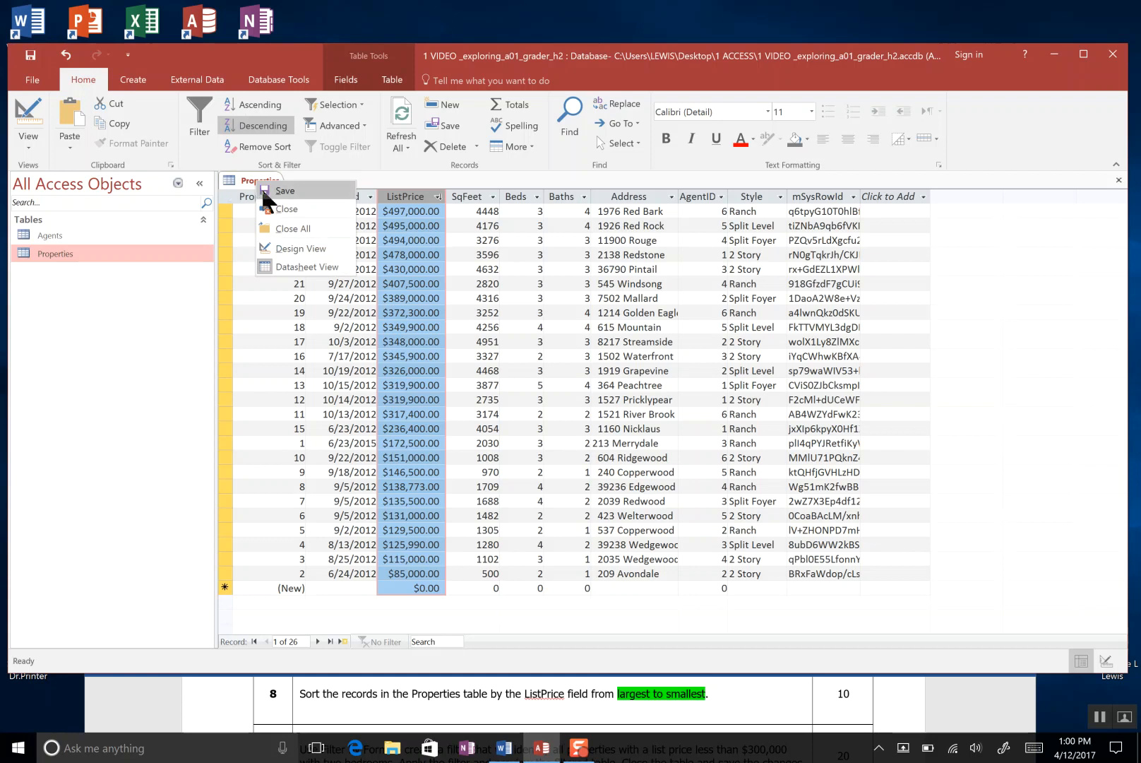
click(265, 190)
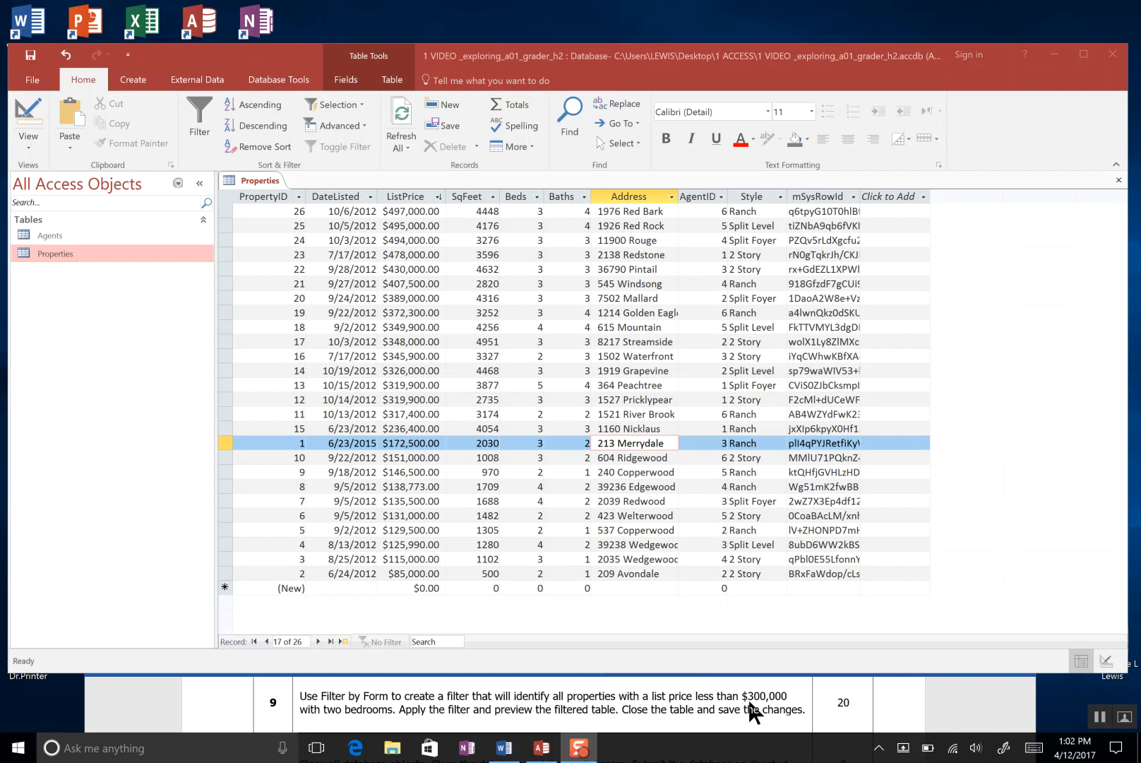
Switch to the Word instructions and highlight "list price less than $300,000" and "two bedrooms" in green in item 9.
click(676, 696)
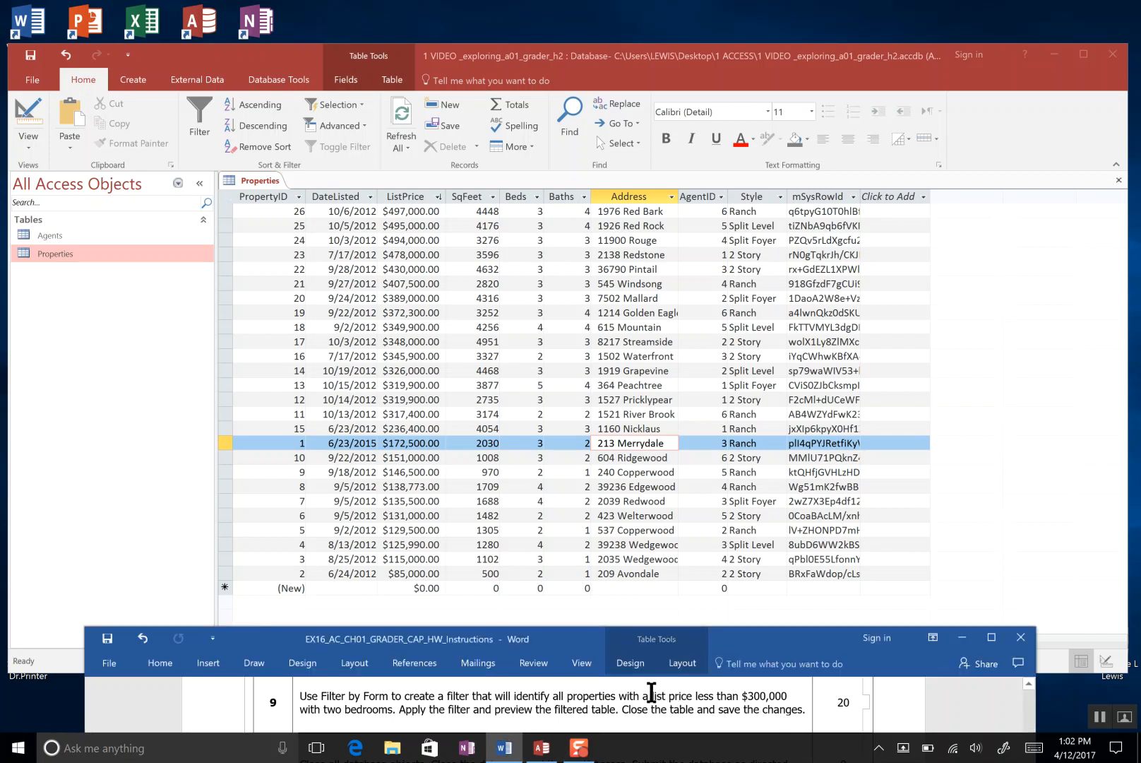
drag(651, 696, 789, 693)
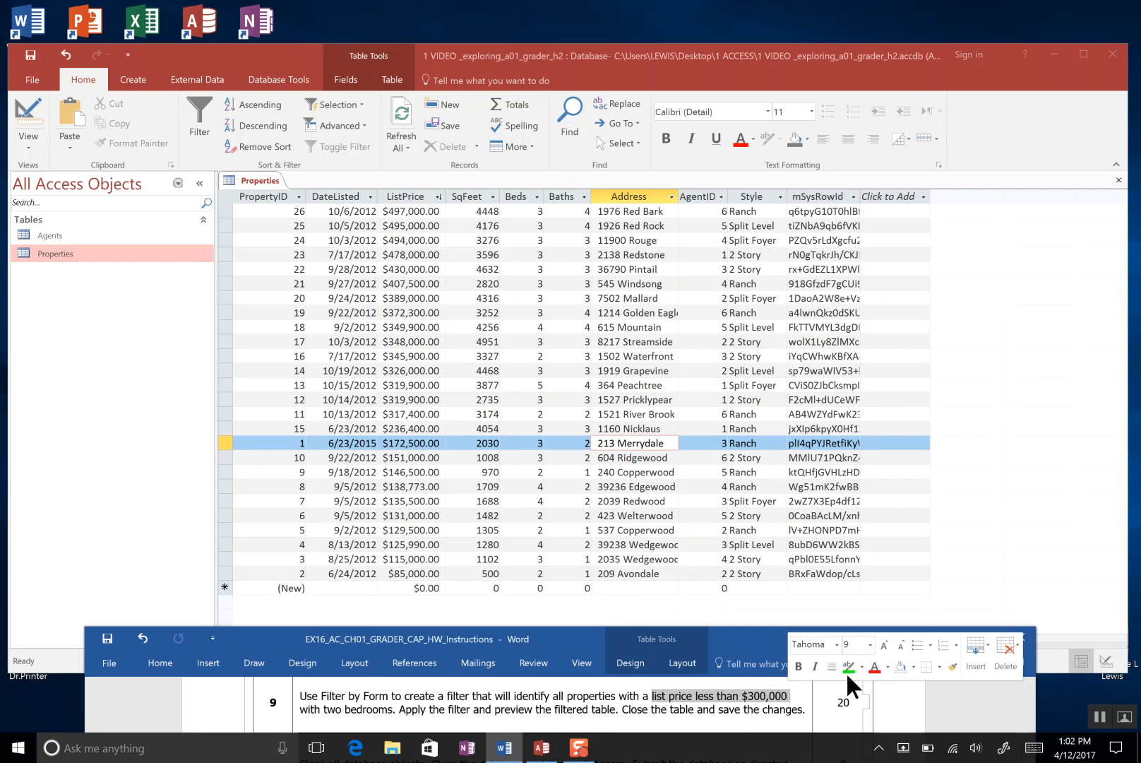
click(750, 704)
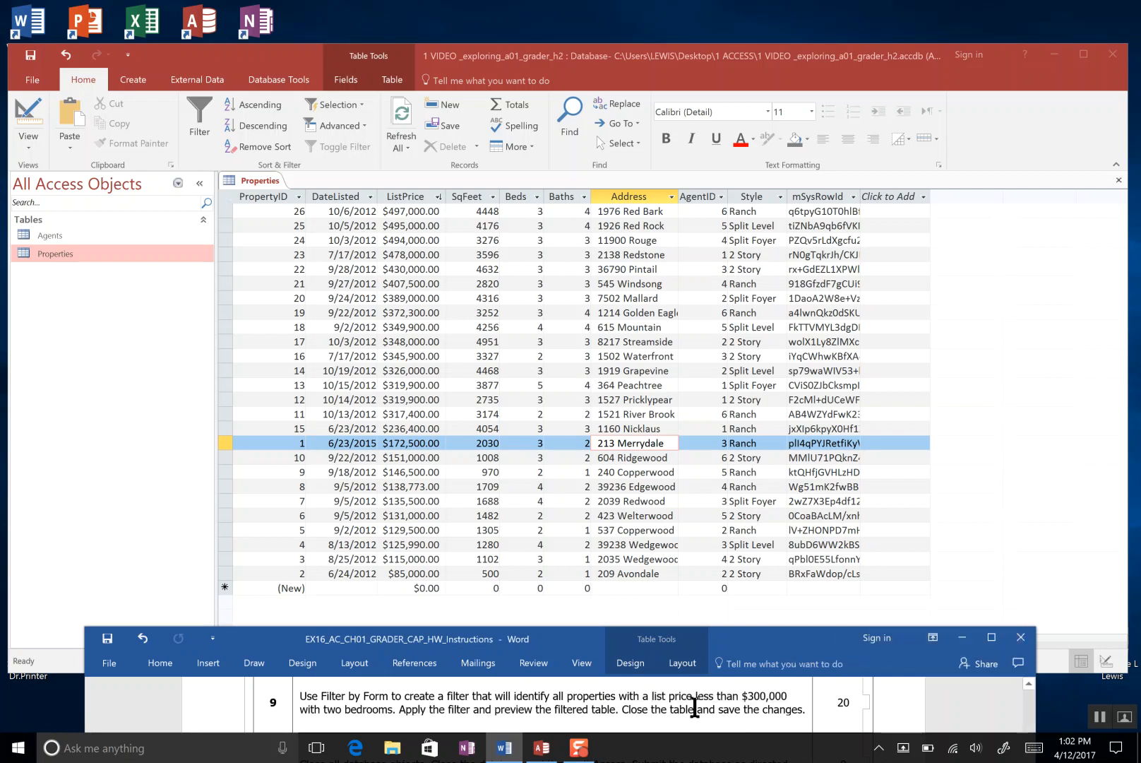
drag(651, 696, 793, 692)
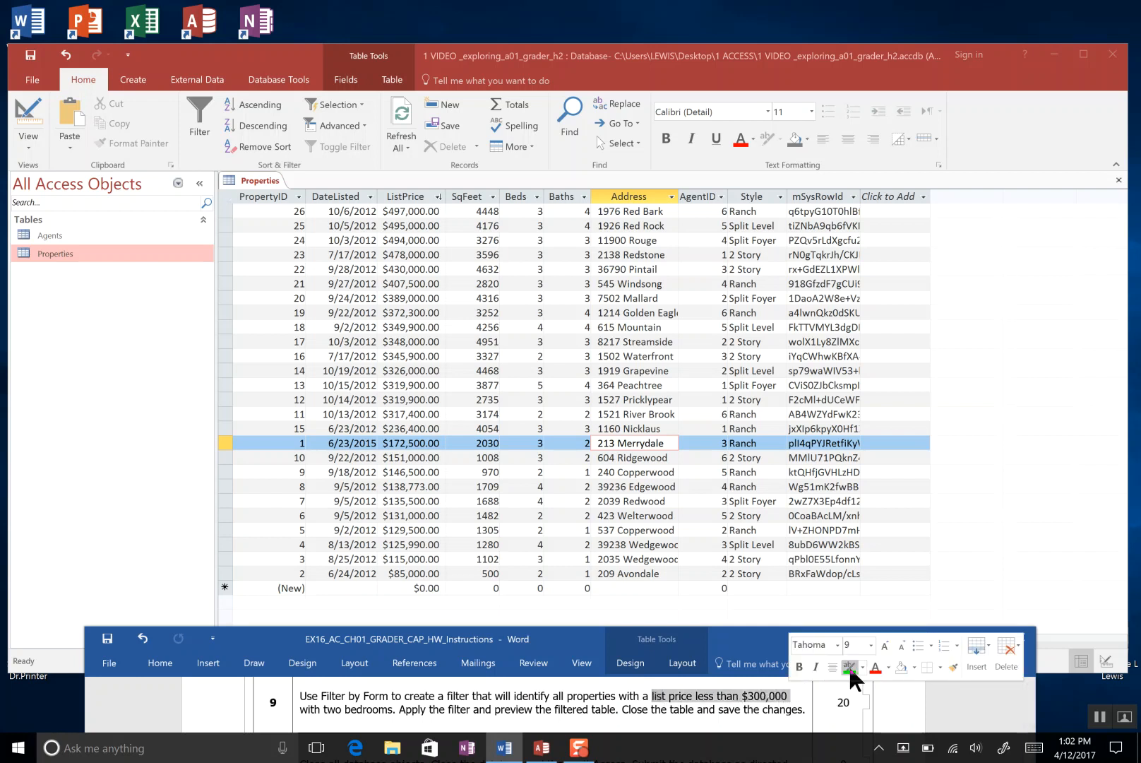
click(848, 664)
drag(324, 715, 391, 711)
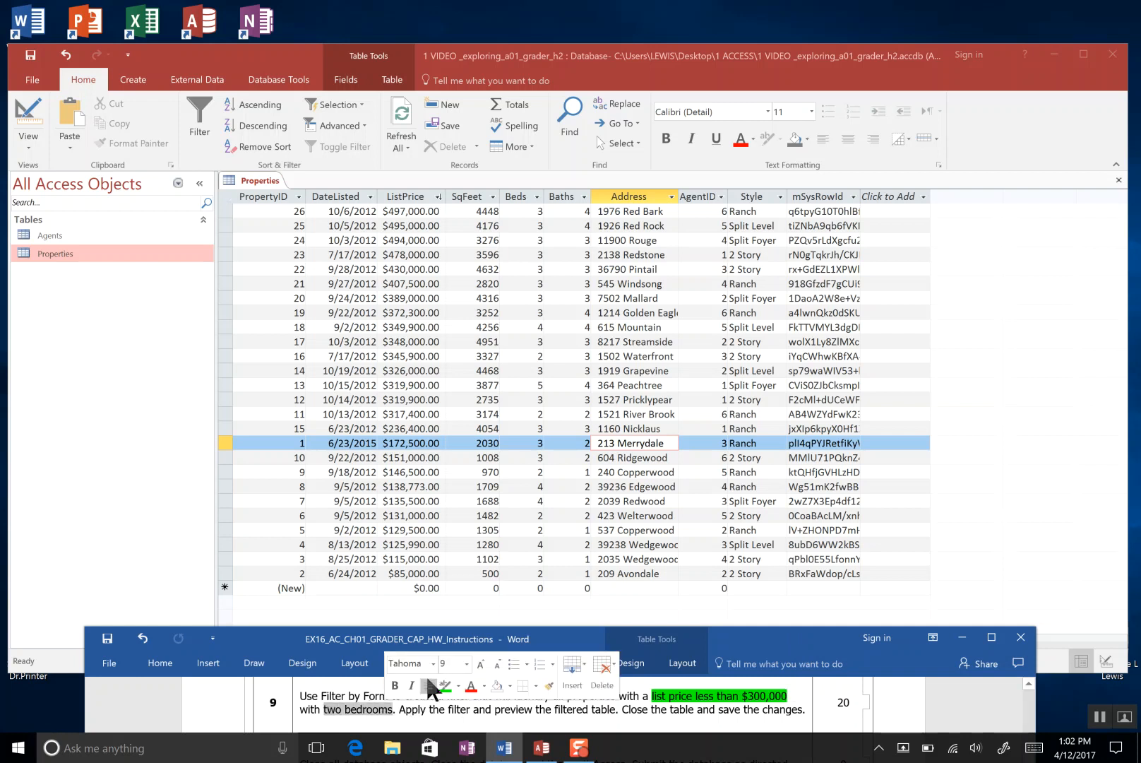
click(445, 685)
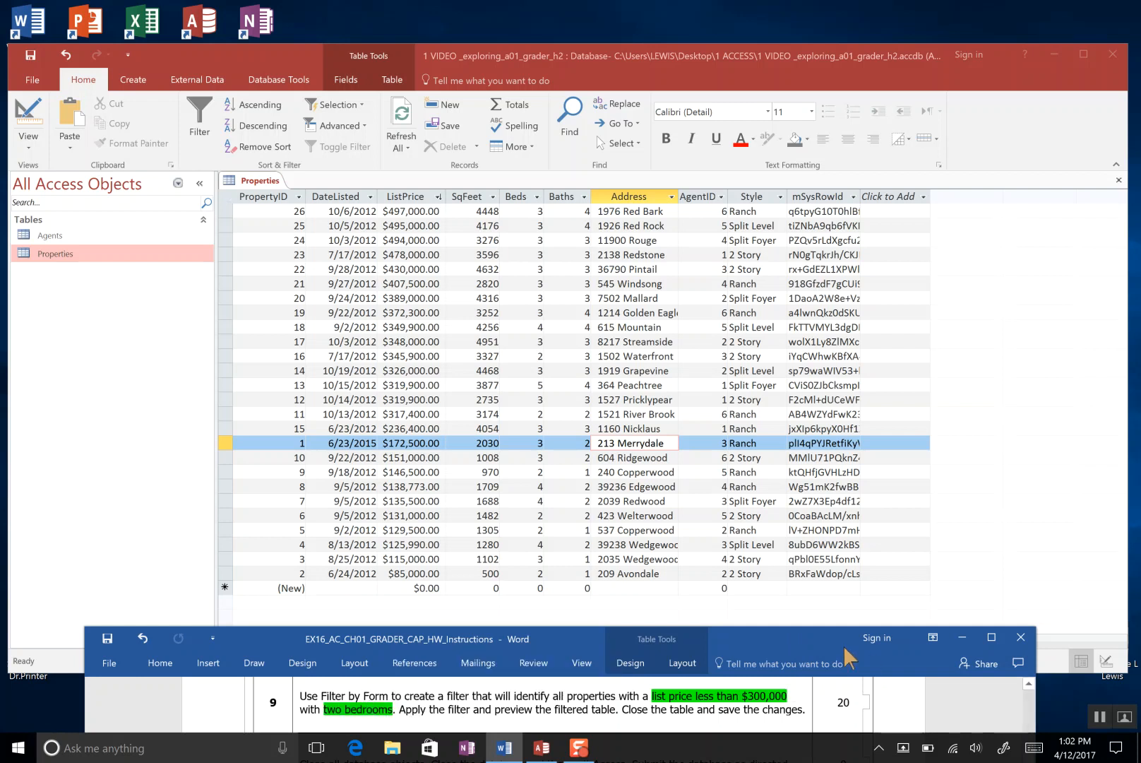
Return to Access, start Filter By Form on the Properties table and enter <300000 as the ListPrice criterion.
click(997, 552)
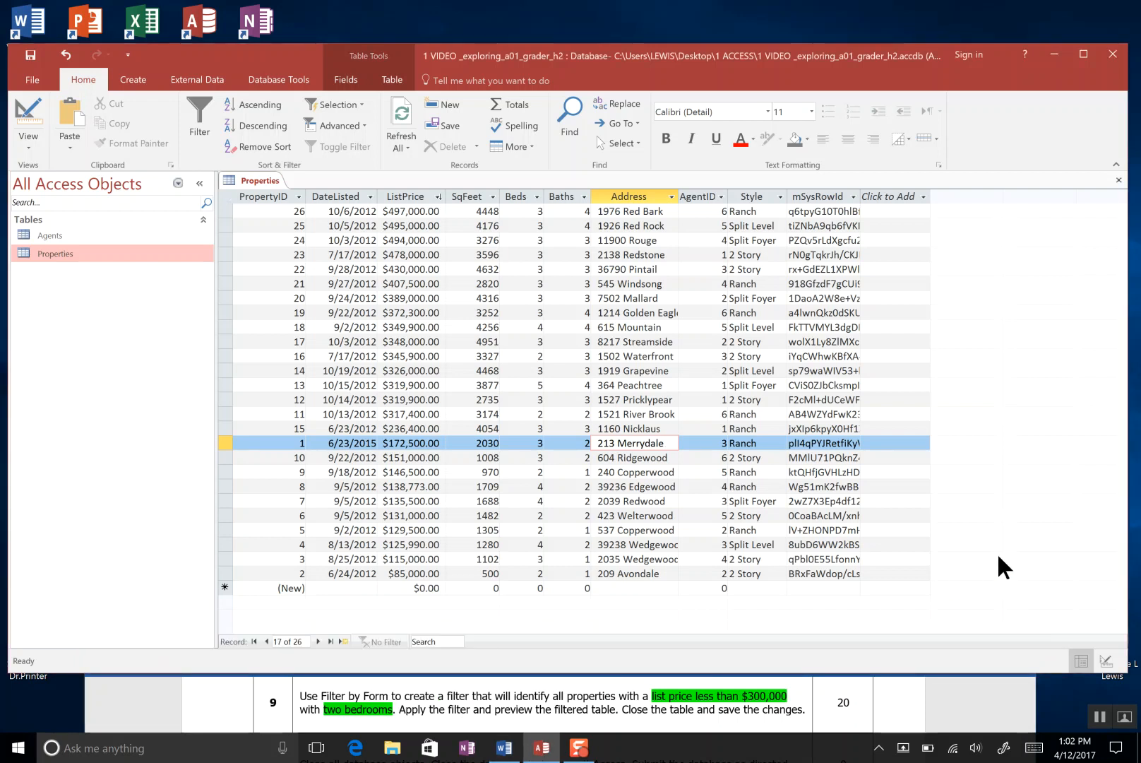
click(410, 197)
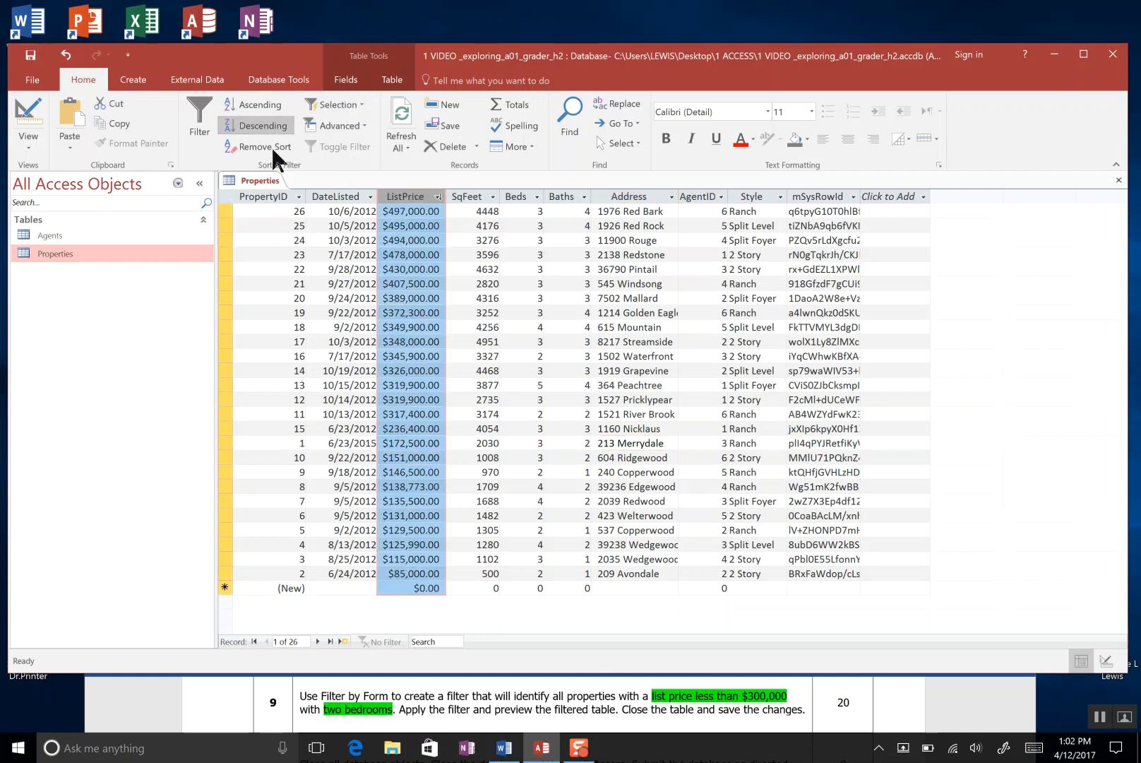
click(362, 123)
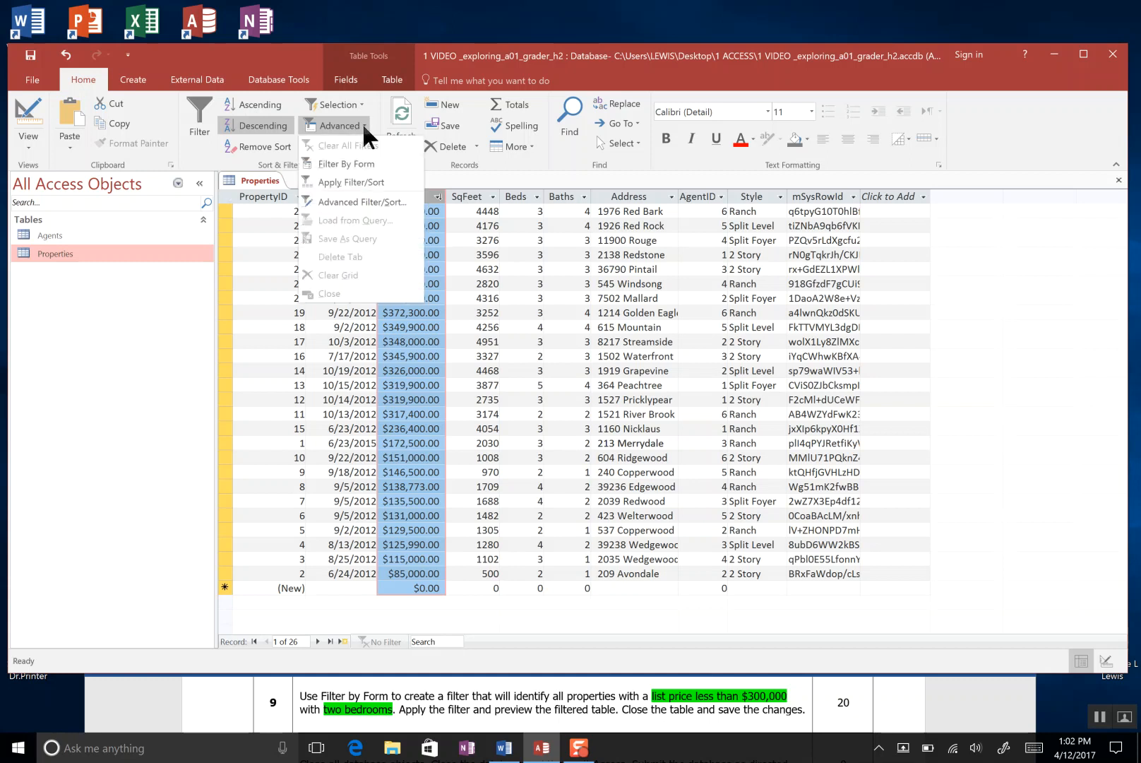
click(370, 161)
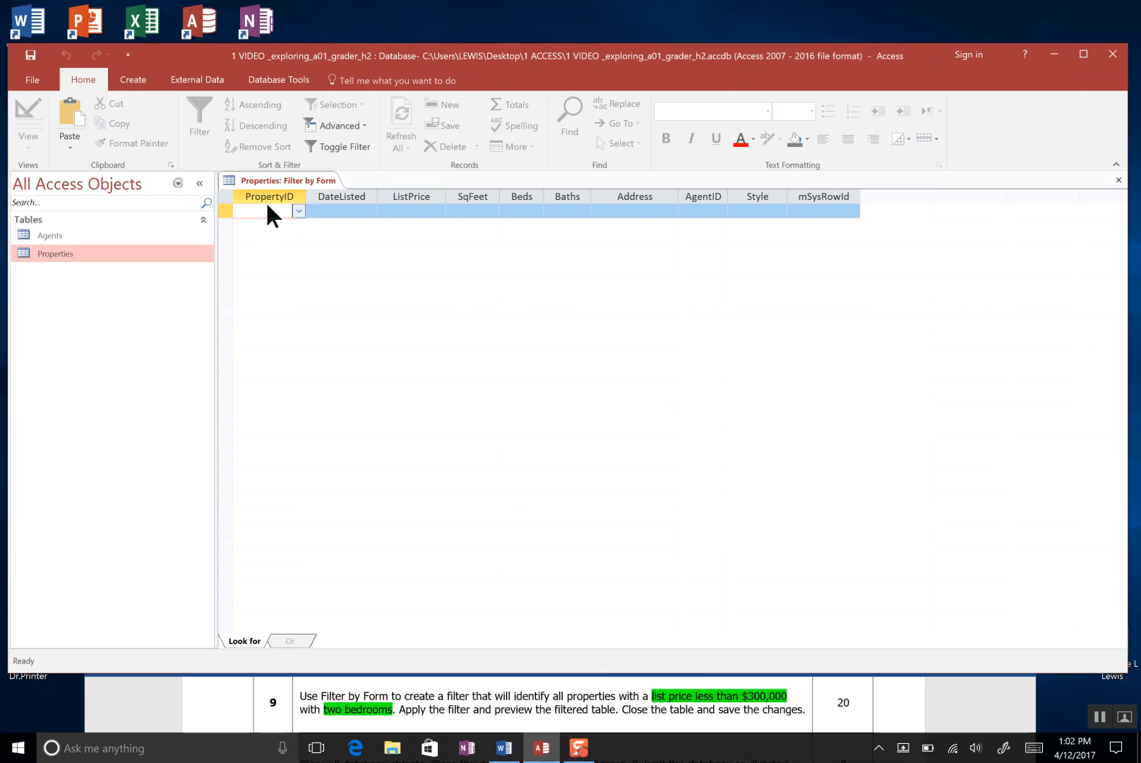
click(404, 210)
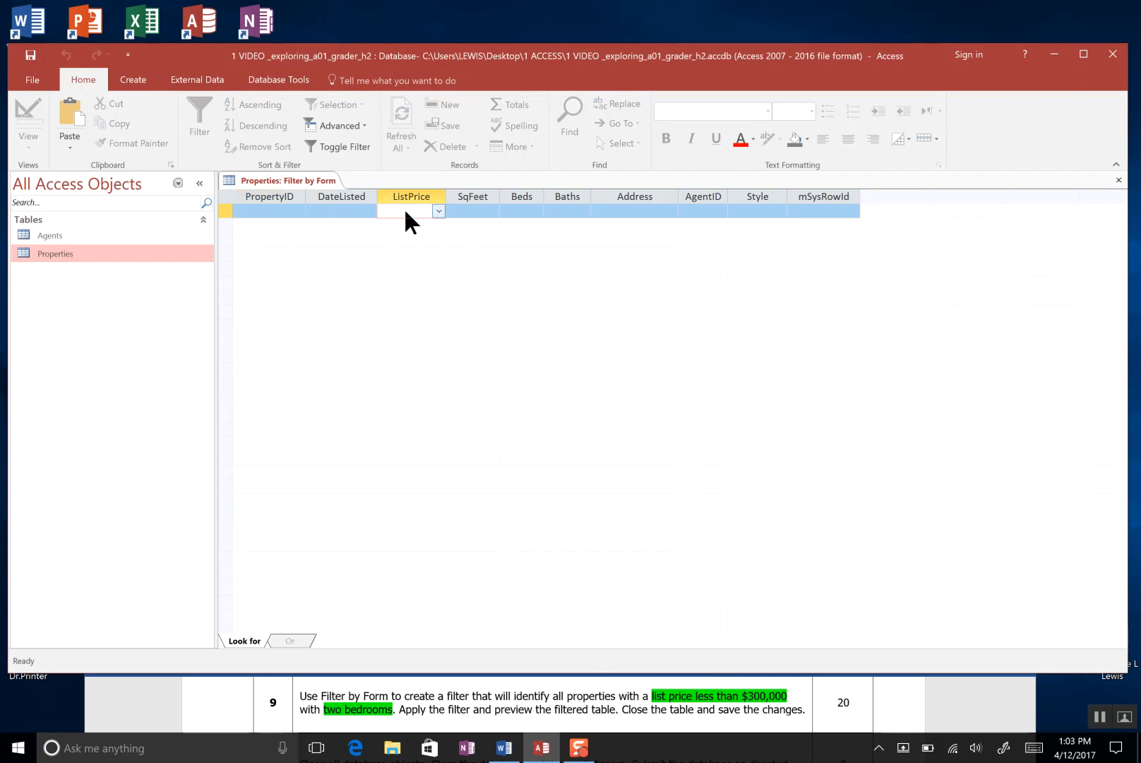
text(<300000)
key(Tab)
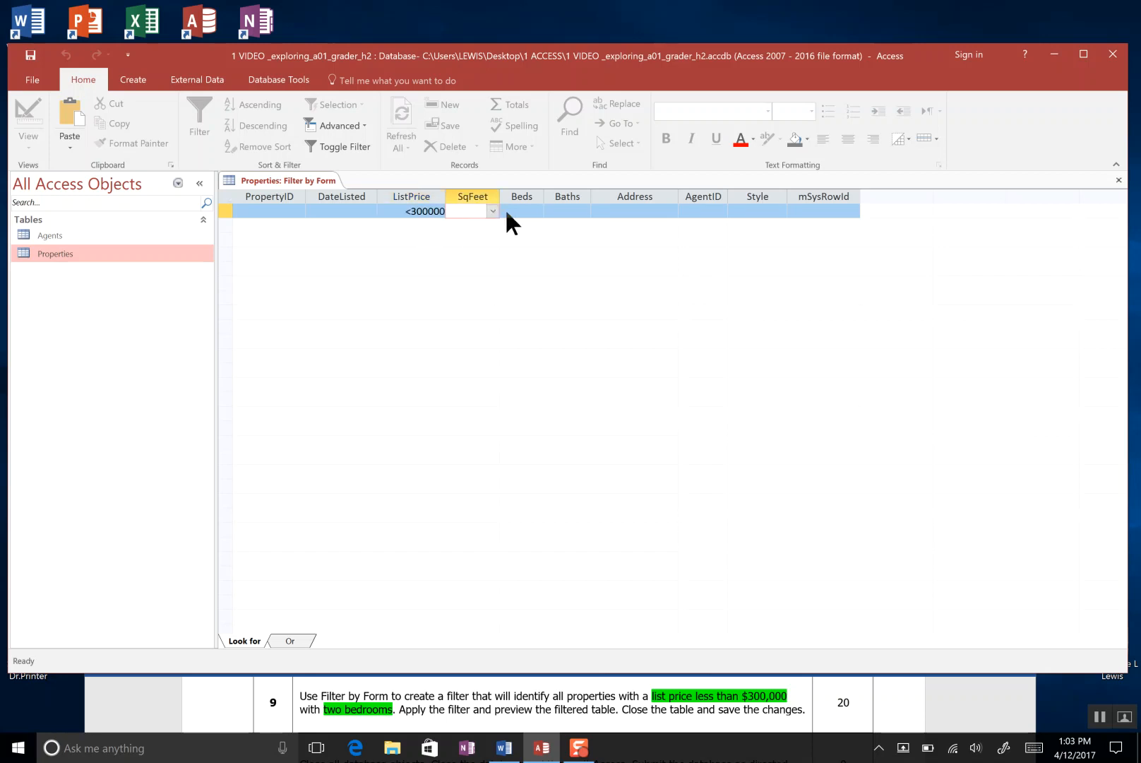
Set the Beds criterion to 2, apply the filter and select the Beds column to check the filtered records.
key(Tab)
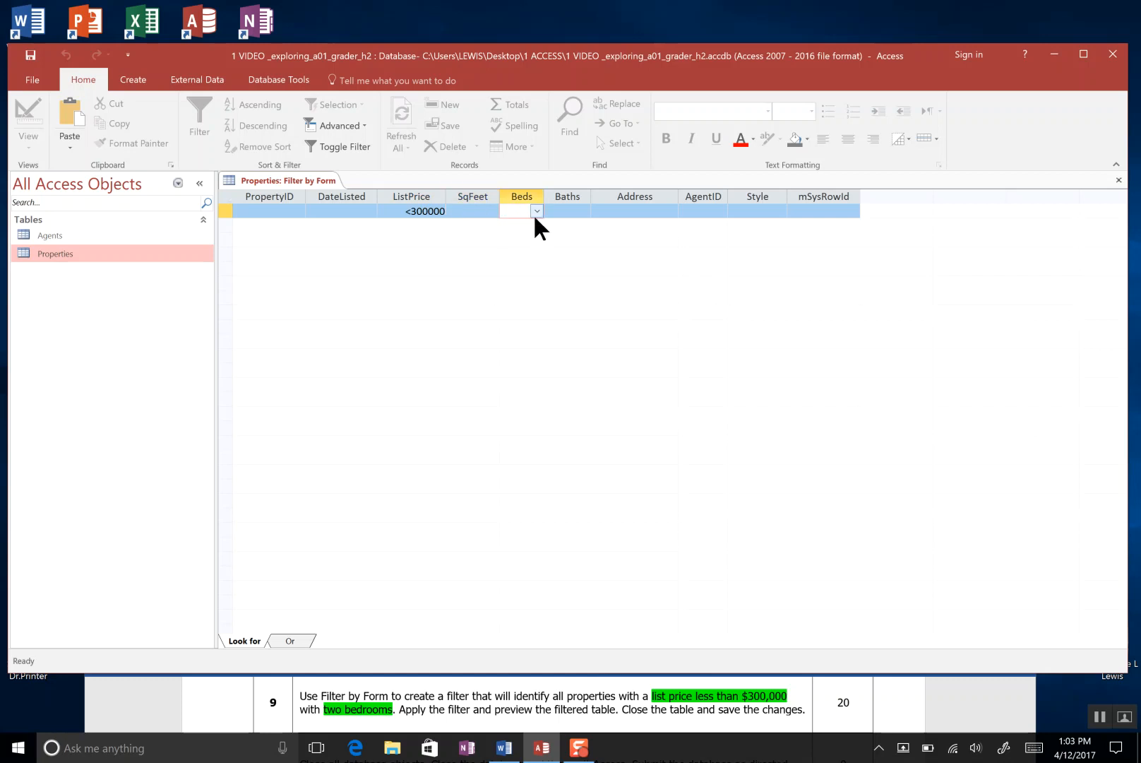
click(536, 212)
click(534, 226)
key(Tab)
key(Tab)
key(Tab)
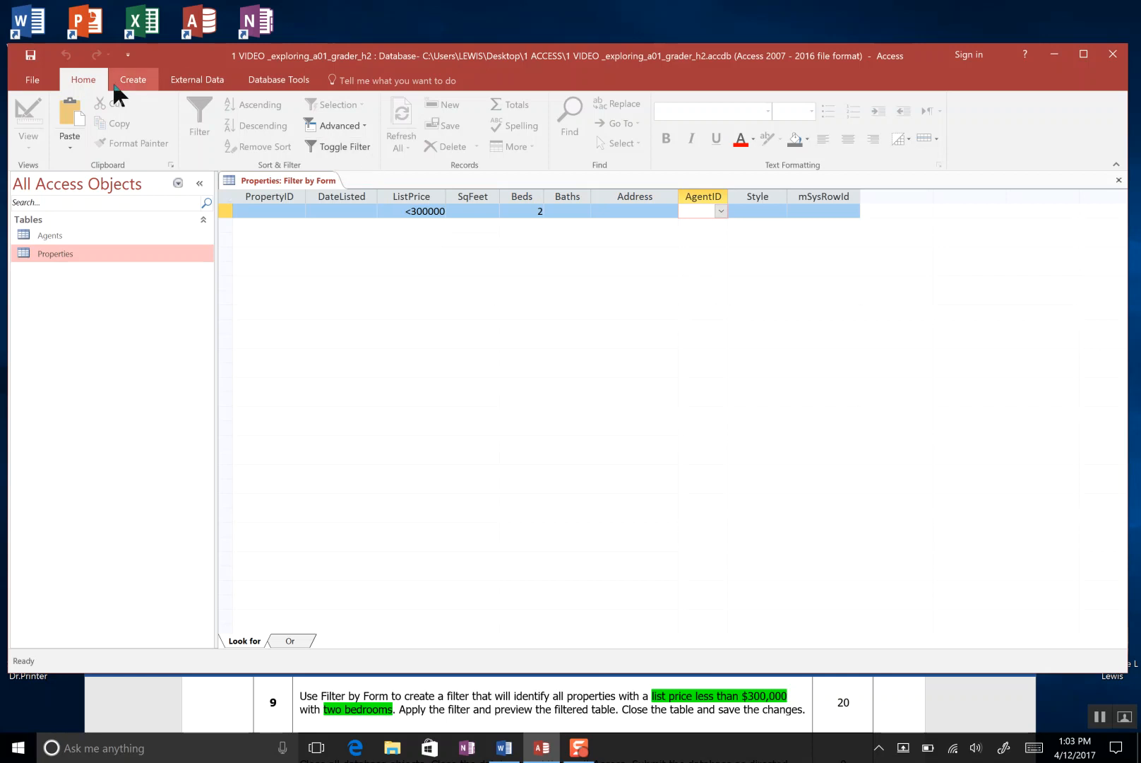
click(360, 145)
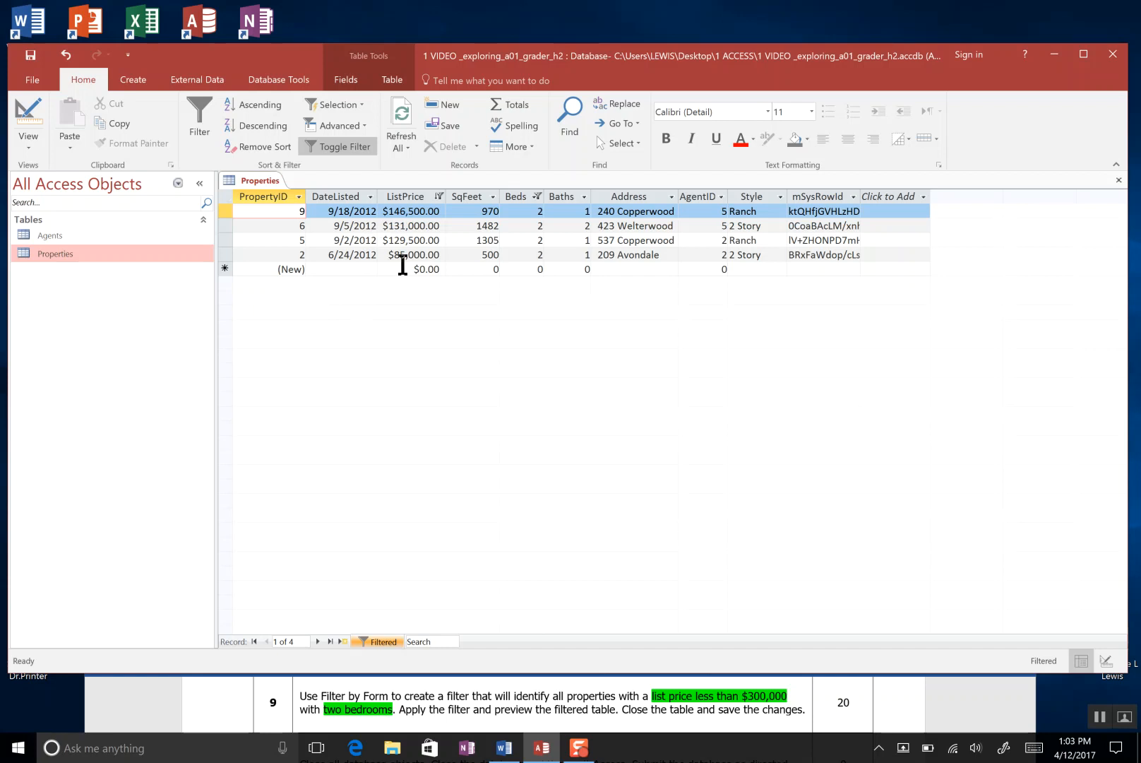
click(530, 200)
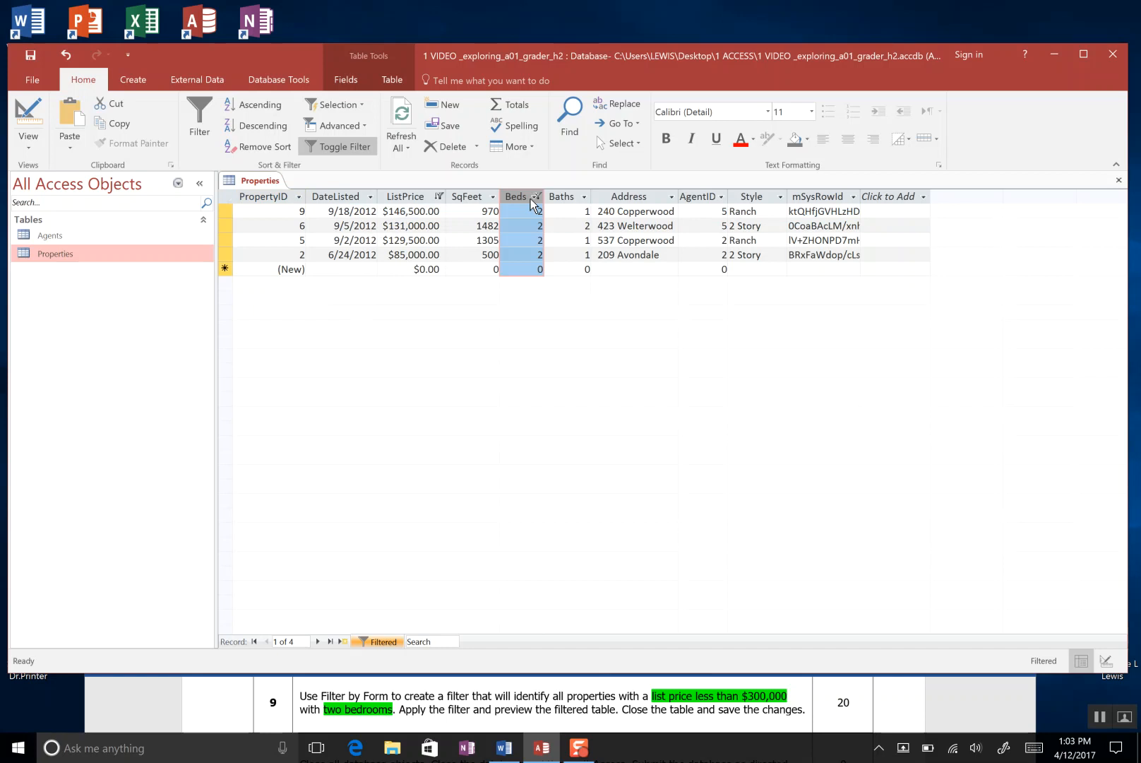
Save the filtered Properties table and close it.
right_click(269, 182)
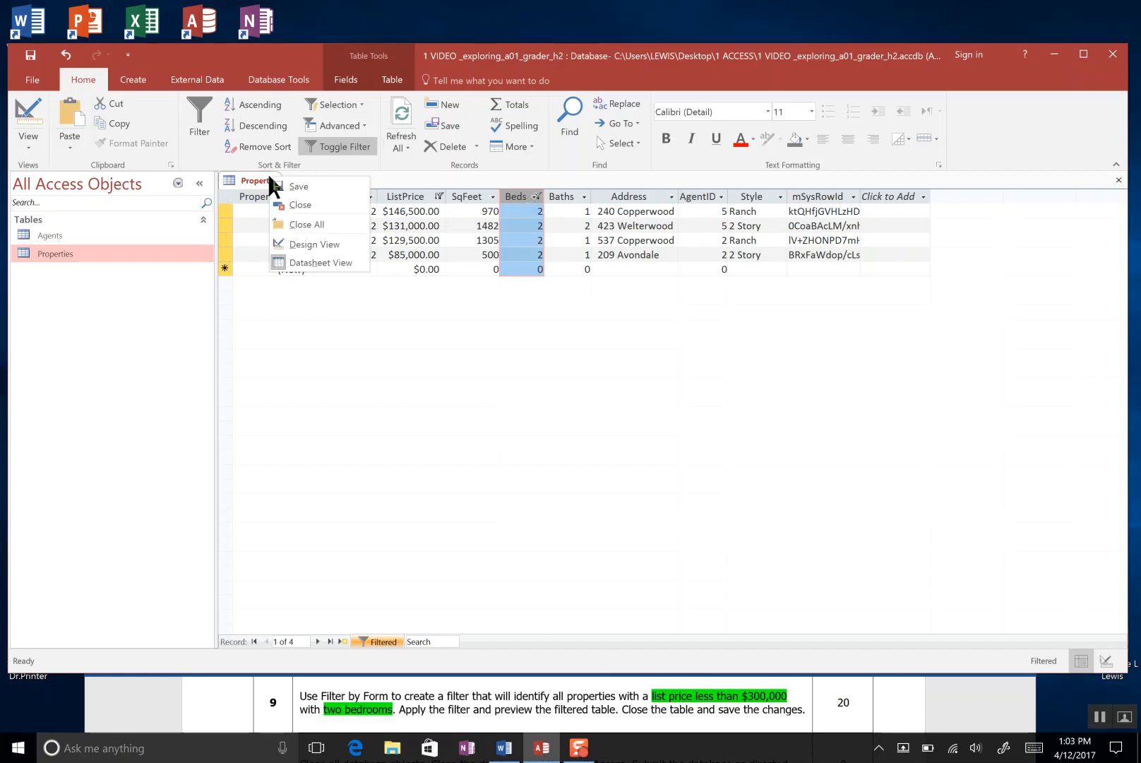
click(282, 187)
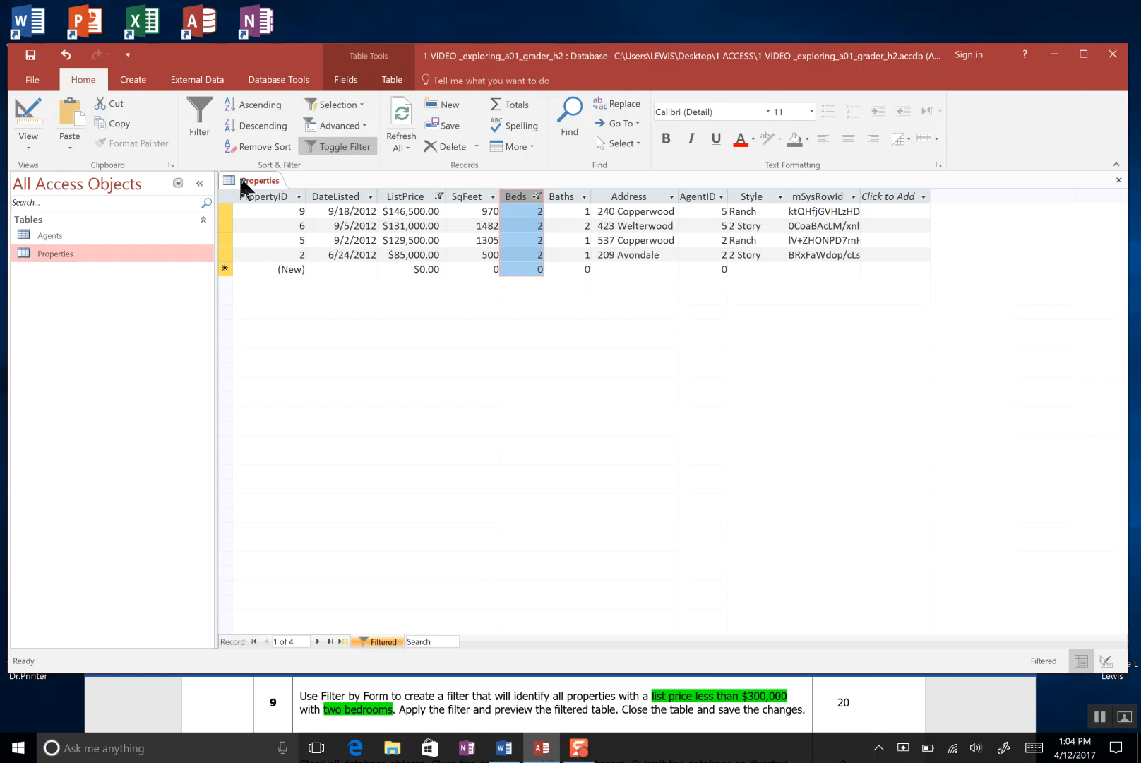
right_click(239, 174)
click(272, 207)
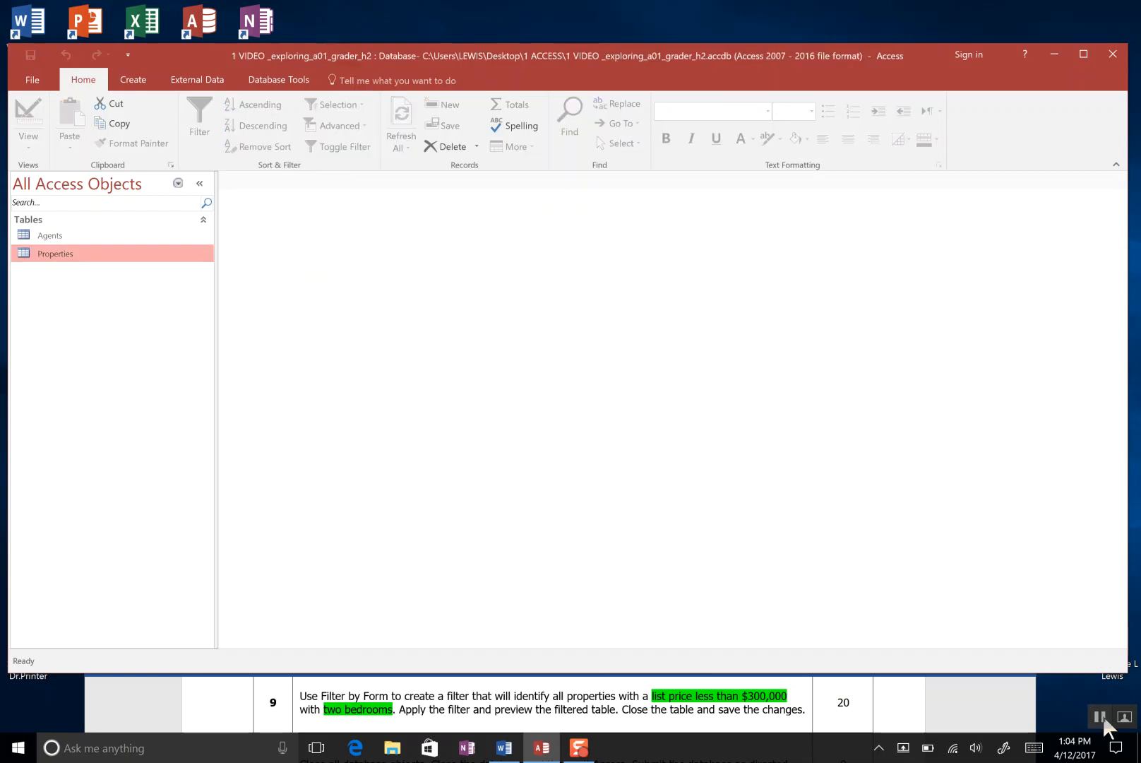
scroll(742, 689, down, 3)
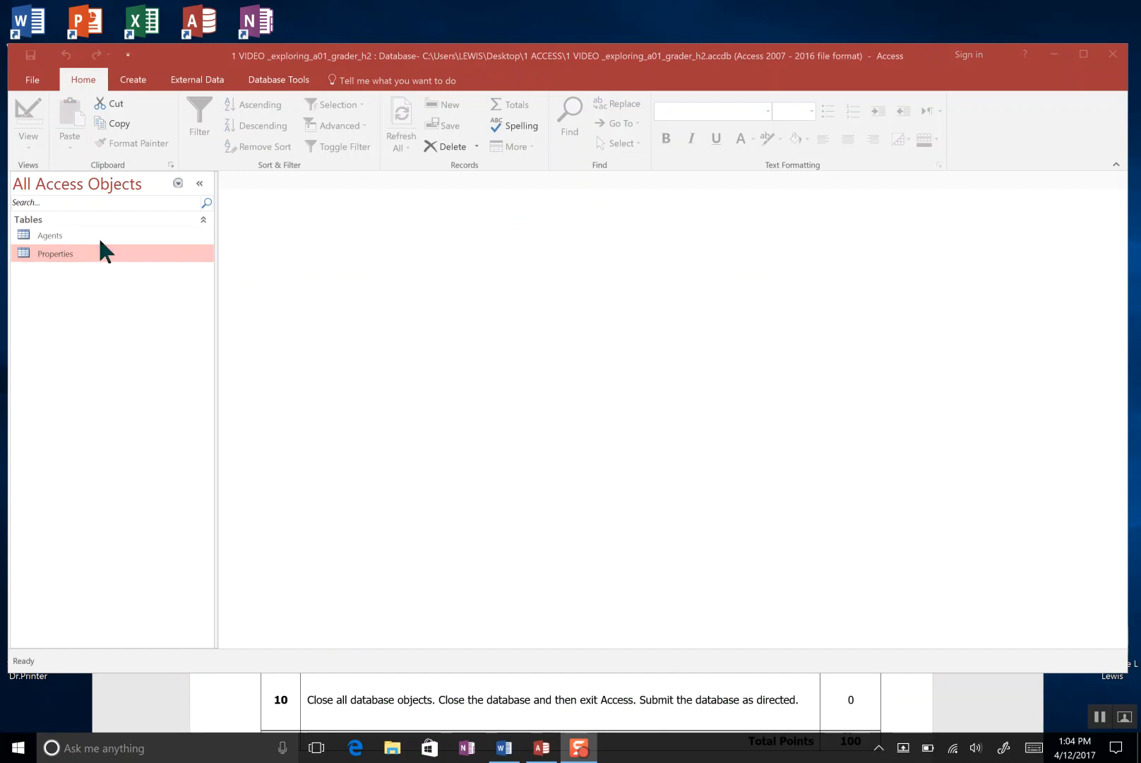
click(369, 243)
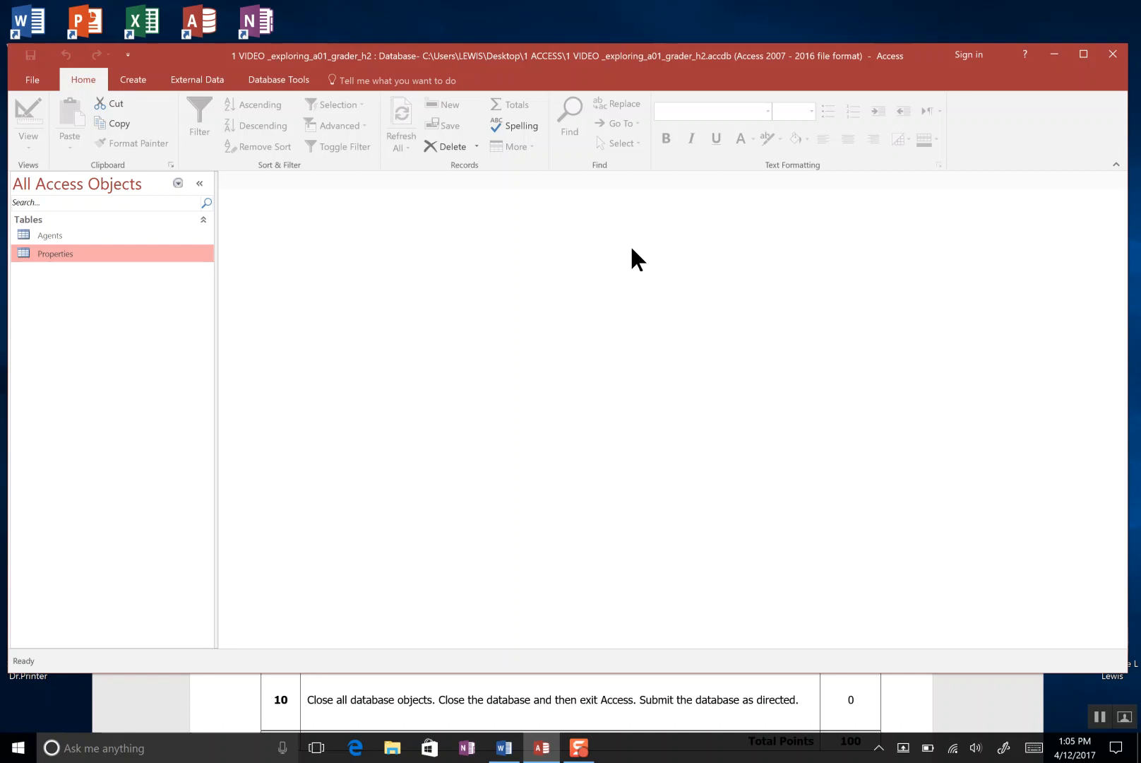
click(1098, 717)
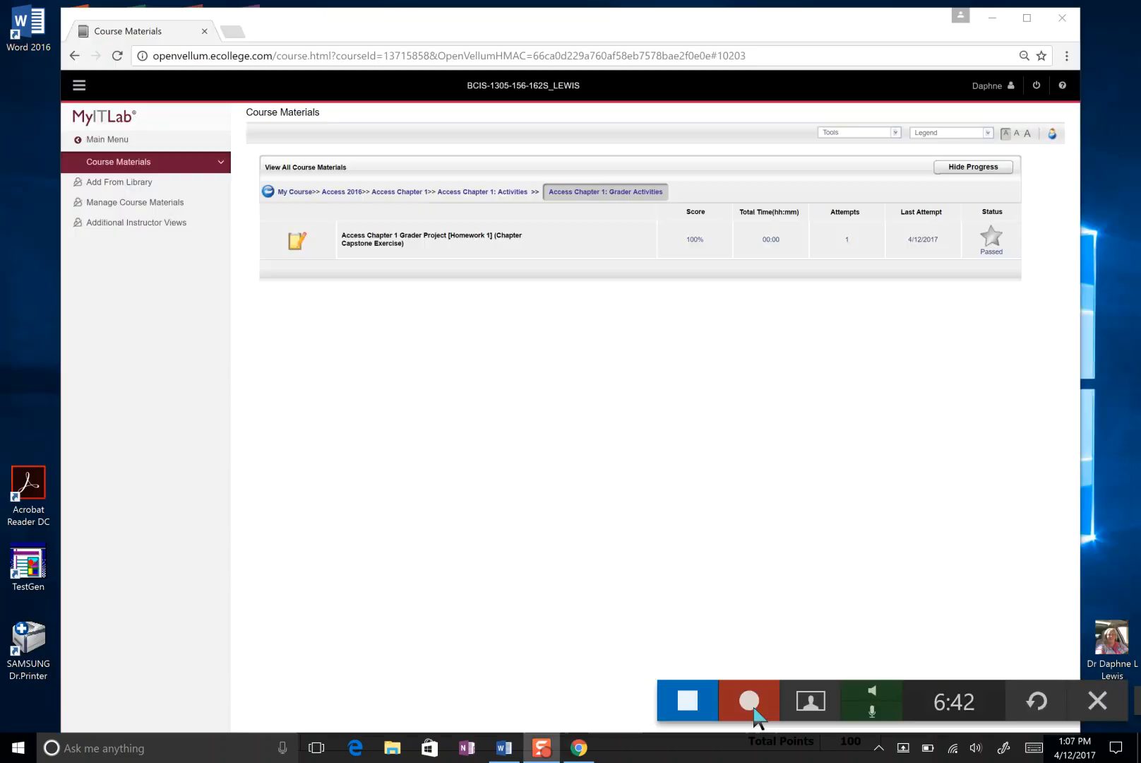
click(753, 699)
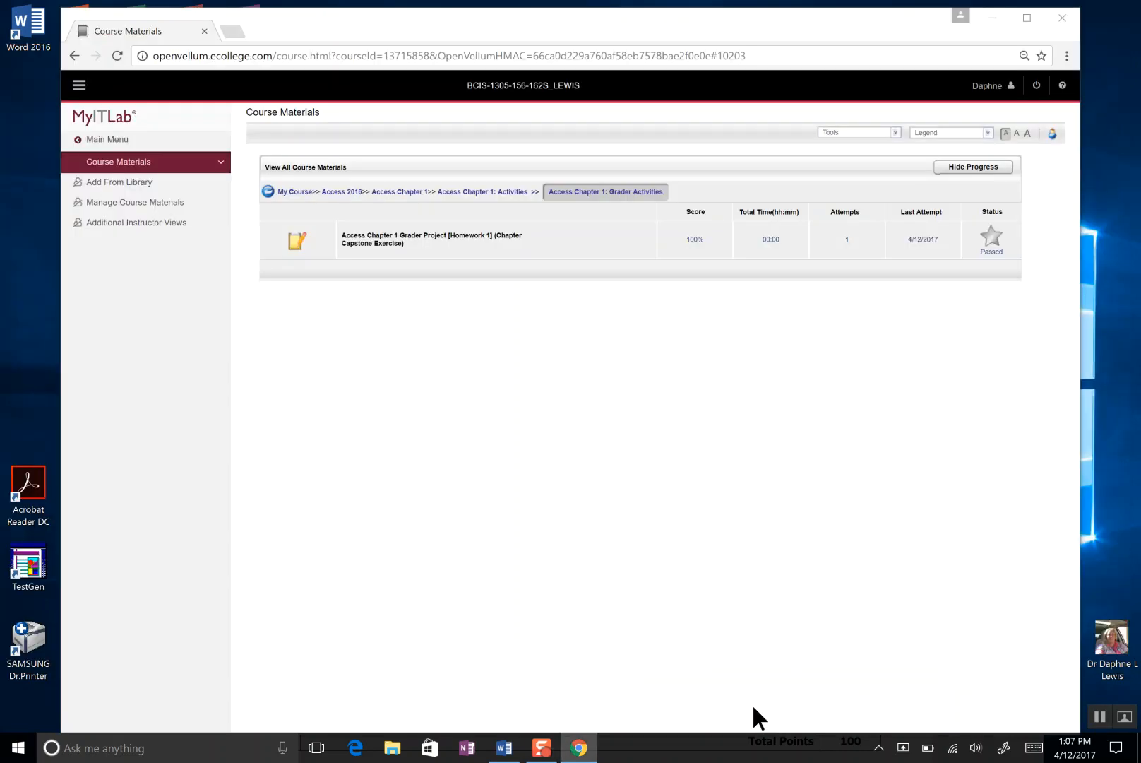